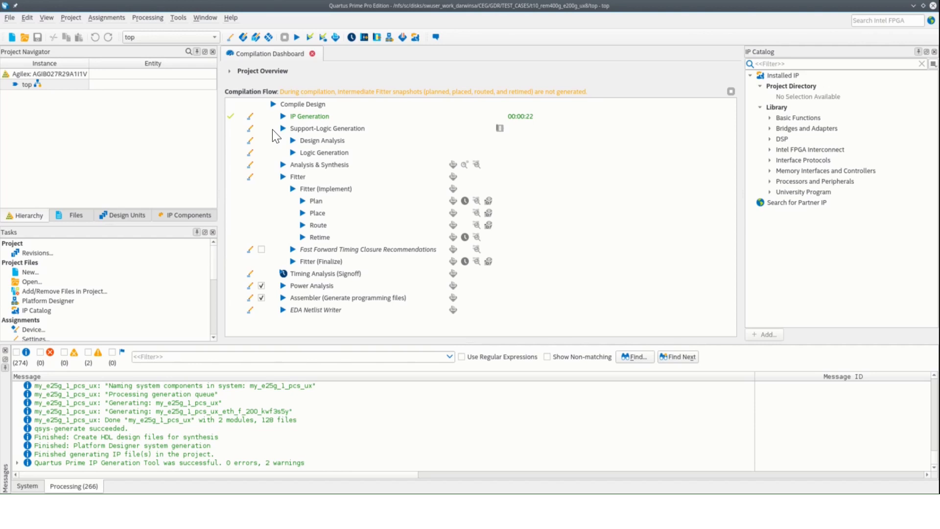
Run Design Analysis for the project and open the Tile Interface Planner for Support-Logic Generation
{"action": "left_click", "coordinate": [293, 142]}
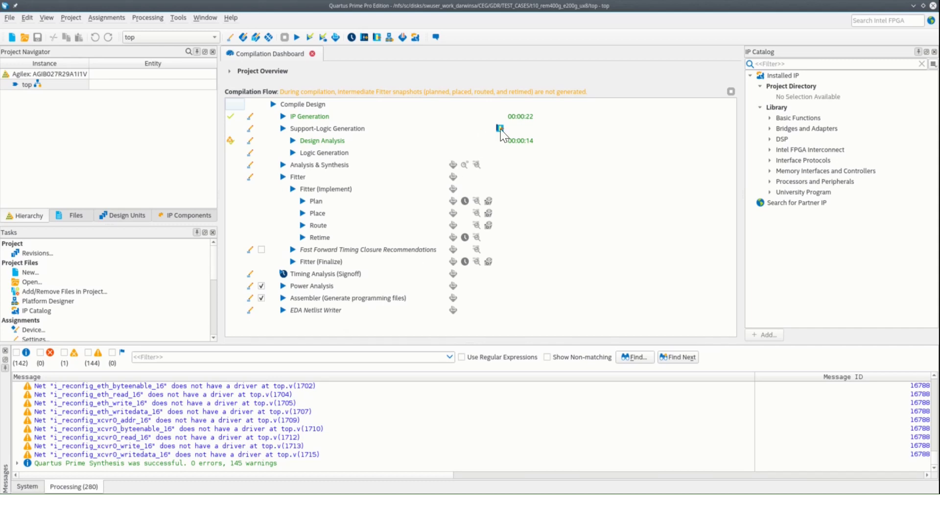
{"action": "left_click", "coordinate": [499, 128]}
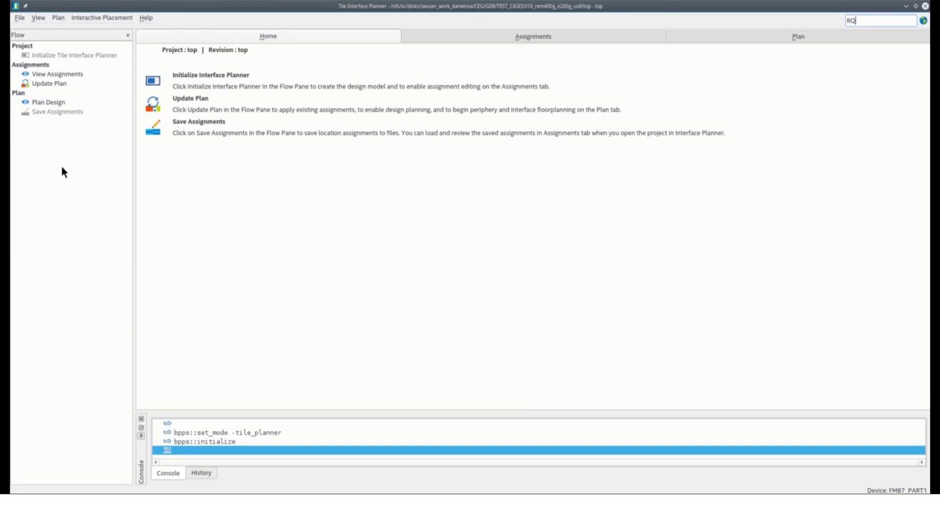
View the project assignments, apply them by updating the plan with fixed assignments loaded, and open the design plan
{"action": "left_click", "coordinate": [66, 75]}
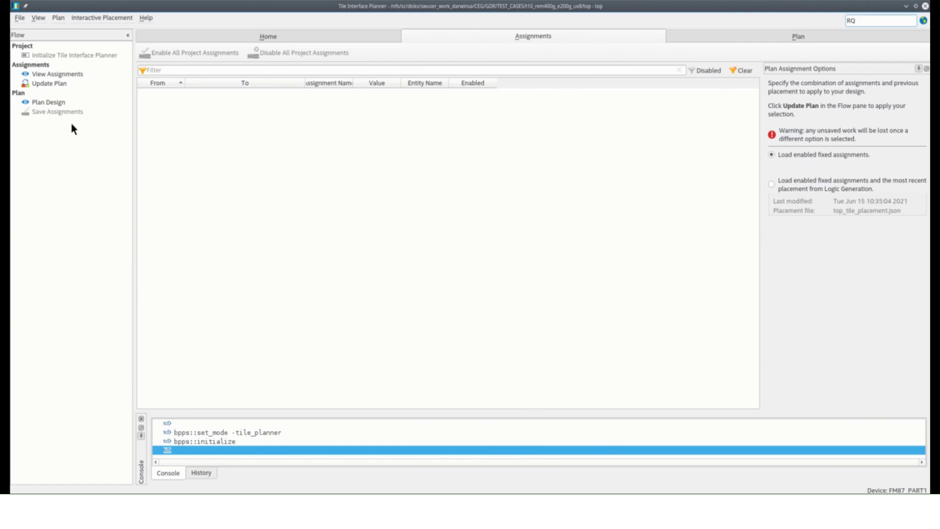
{"action": "left_click", "coordinate": [61, 84]}
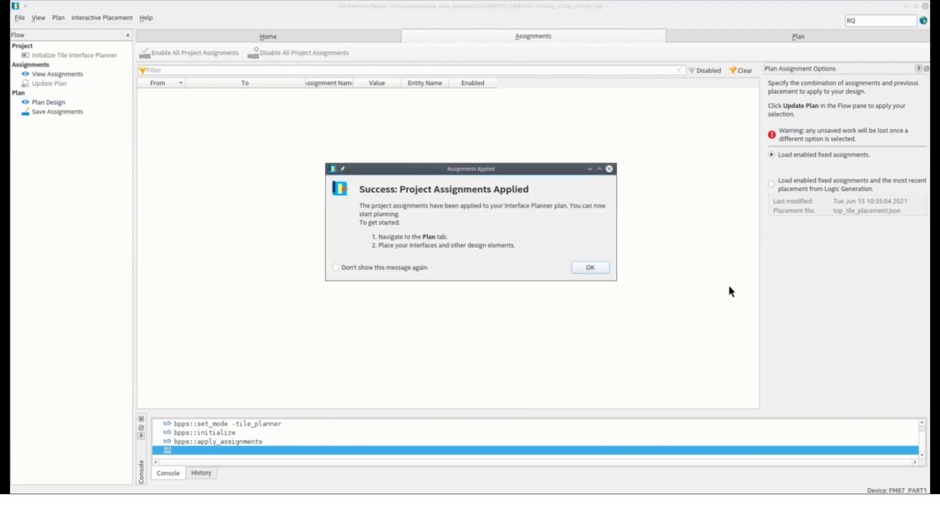
{"action": "left_click", "coordinate": [601, 267]}
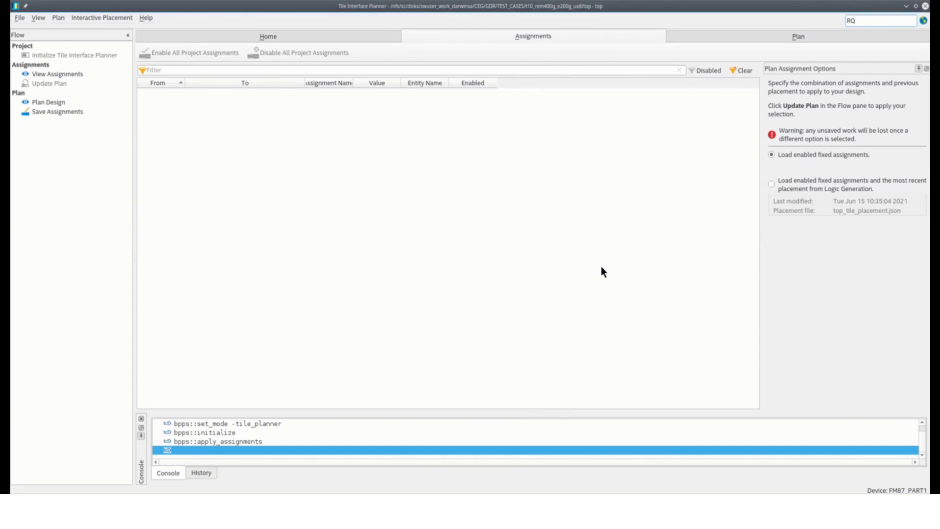
{"action": "double_click", "coordinate": [58, 101]}
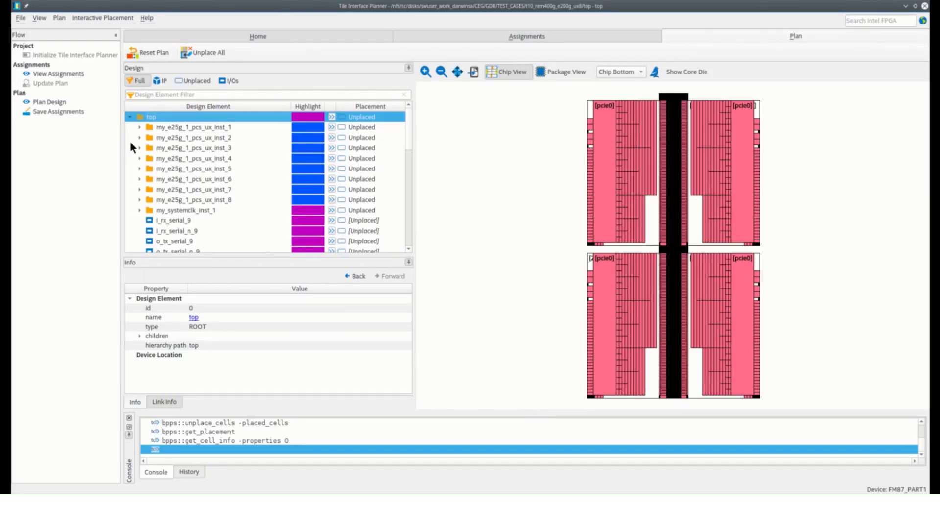
Preview the legal locations for eth_f_0 of my_e25g_1_pcs_ux_inst_1 and place it at Z1577A_X388_Y166_N0
{"action": "left_click", "coordinate": [138, 127]}
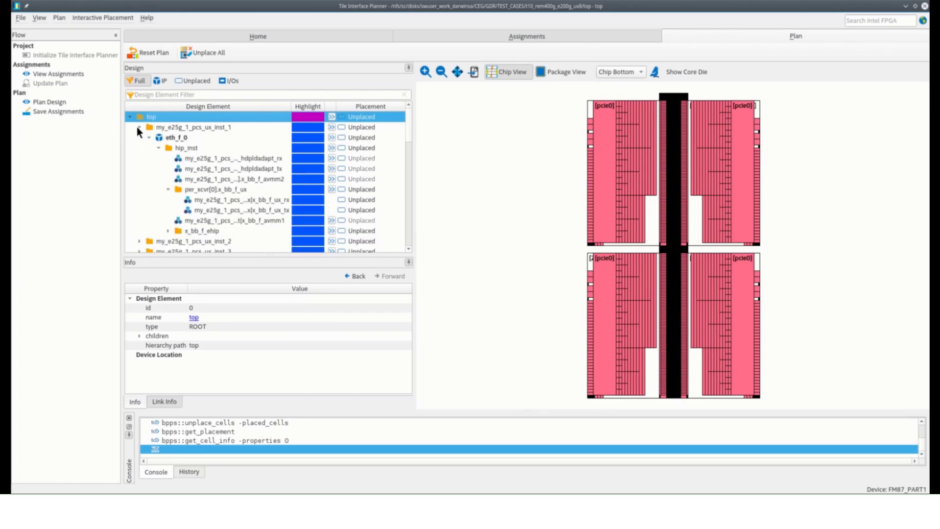
{"action": "left_click", "coordinate": [177, 138]}
{"action": "left_click", "coordinate": [332, 137]}
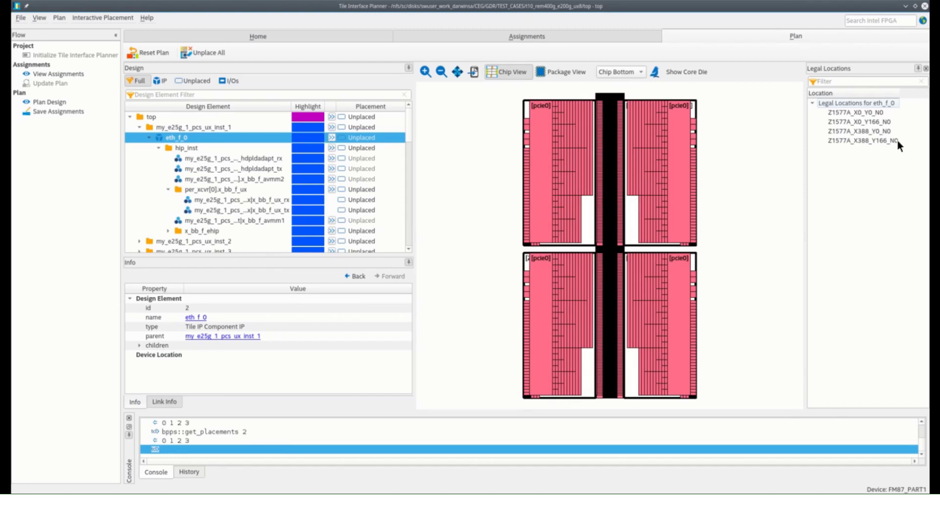
{"action": "left_click", "coordinate": [859, 112]}
{"action": "left_click", "coordinate": [861, 122]}
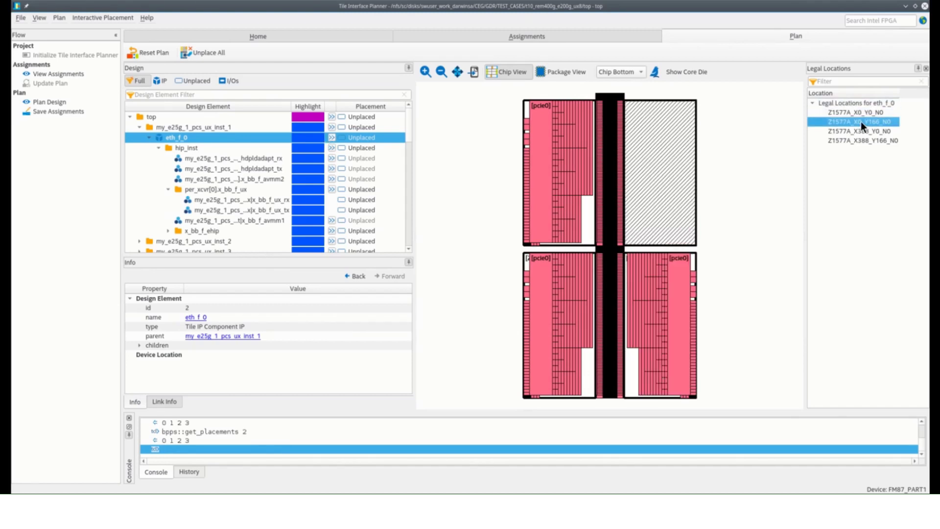
{"action": "left_click", "coordinate": [862, 131]}
{"action": "left_click", "coordinate": [860, 141]}
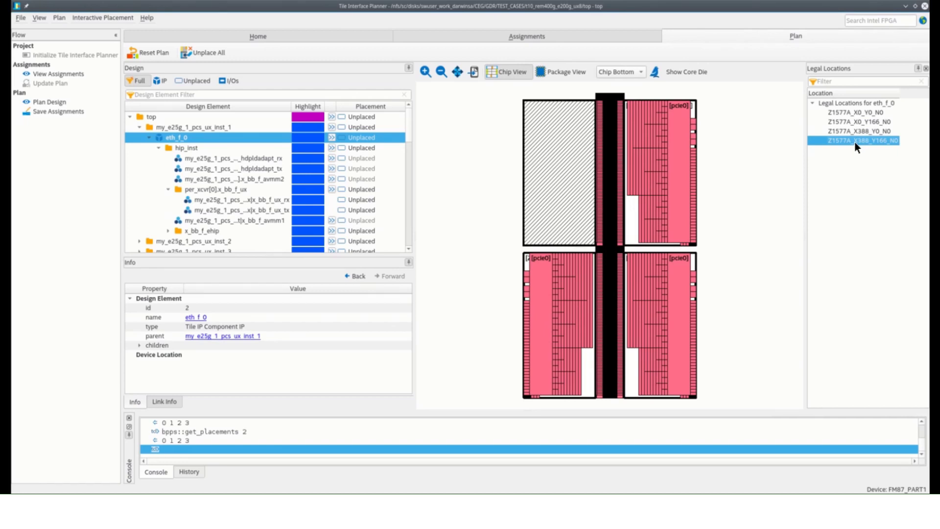
{"action": "double_click", "coordinate": [855, 141]}
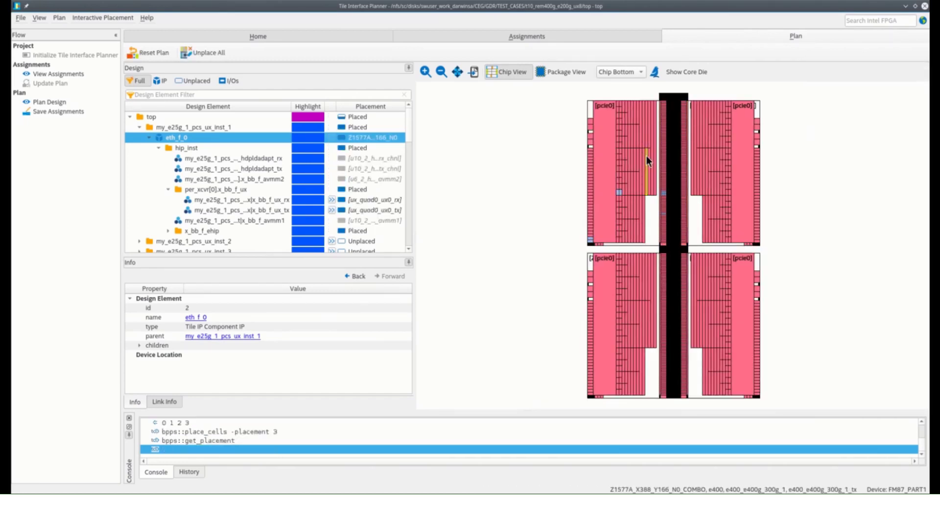
Inspect the placed eth_f_0 tile and its UX and EHIP transmit and receive blocks in the chip view
{"action": "left_click", "coordinate": [352, 135]}
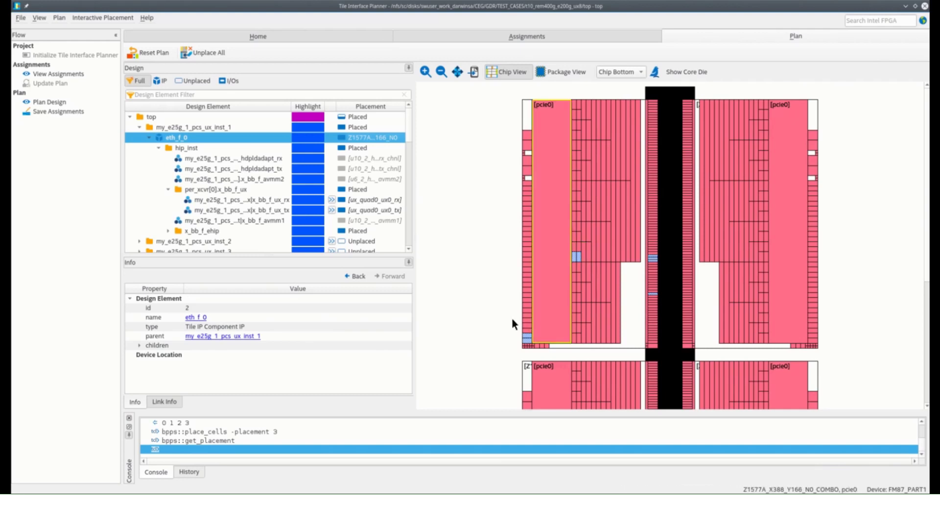
{"action": "left_click", "coordinate": [545, 304]}
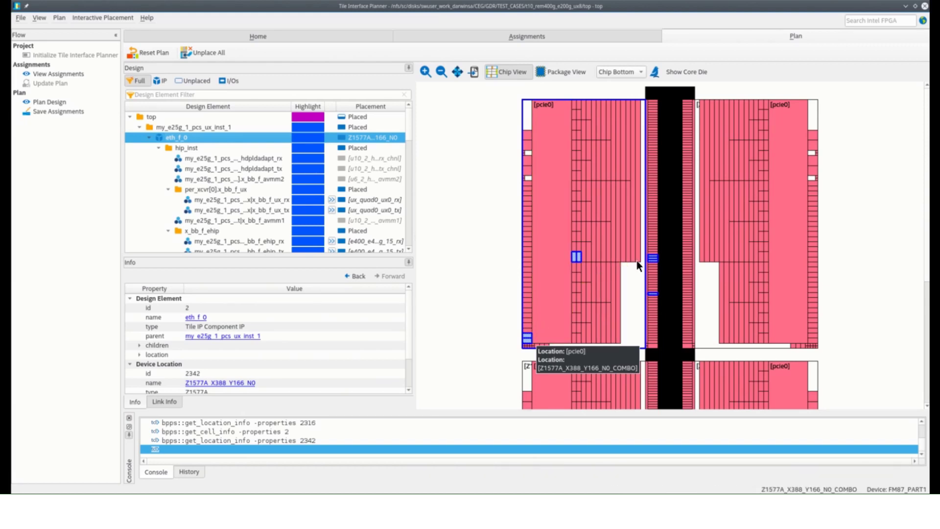
{"action": "left_click", "coordinate": [574, 257]}
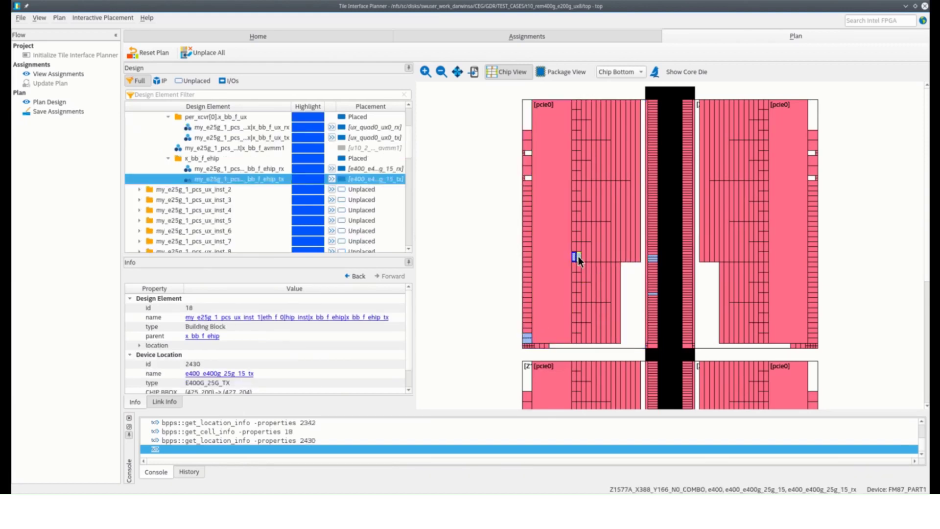
{"action": "left_click", "coordinate": [531, 336]}
{"action": "left_click", "coordinate": [530, 340]}
{"action": "left_click", "coordinate": [528, 342]}
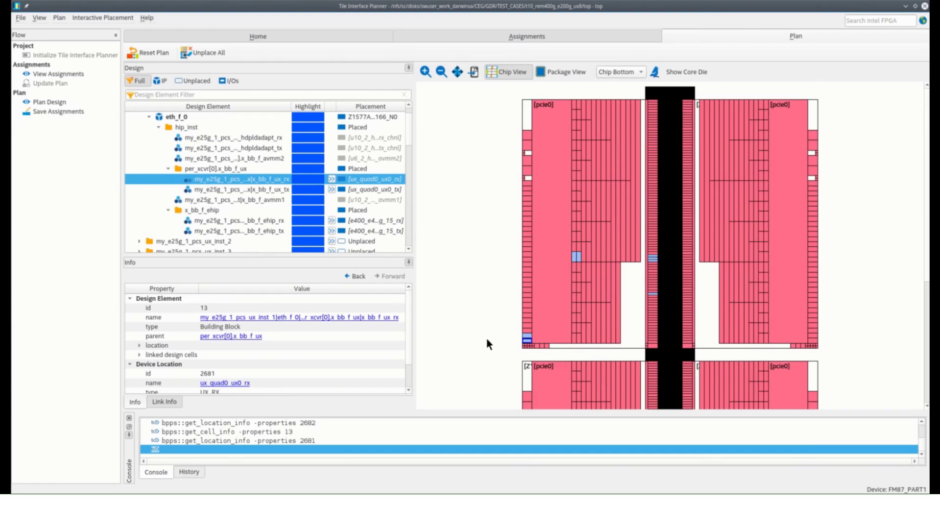
{"action": "left_click", "coordinate": [578, 256]}
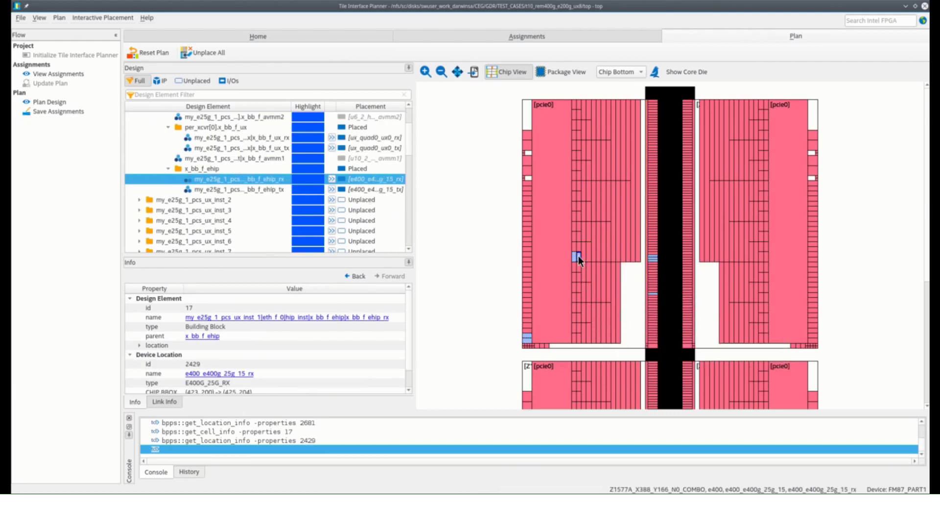
List the legal locations for the EHIP RX block and preview the e400g_25g candidates from 0 through 10
{"action": "left_click", "coordinate": [331, 178]}
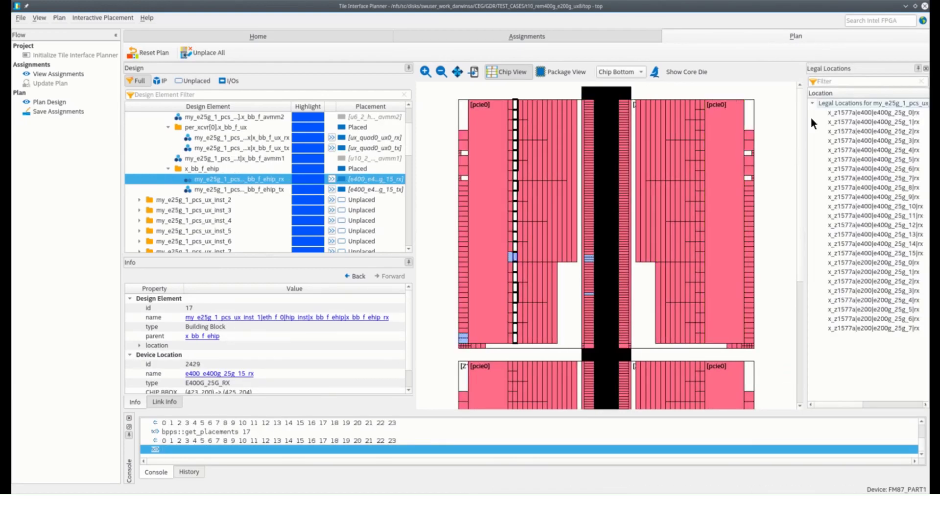
{"action": "left_click", "coordinate": [832, 112]}
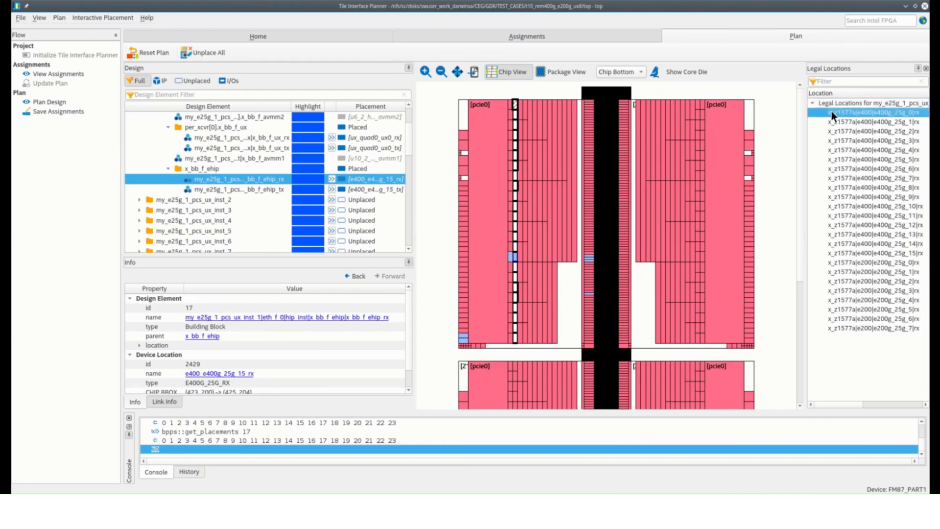
{"action": "left_click", "coordinate": [835, 120]}
{"action": "left_click", "coordinate": [841, 131]}
{"action": "left_click", "coordinate": [845, 142]}
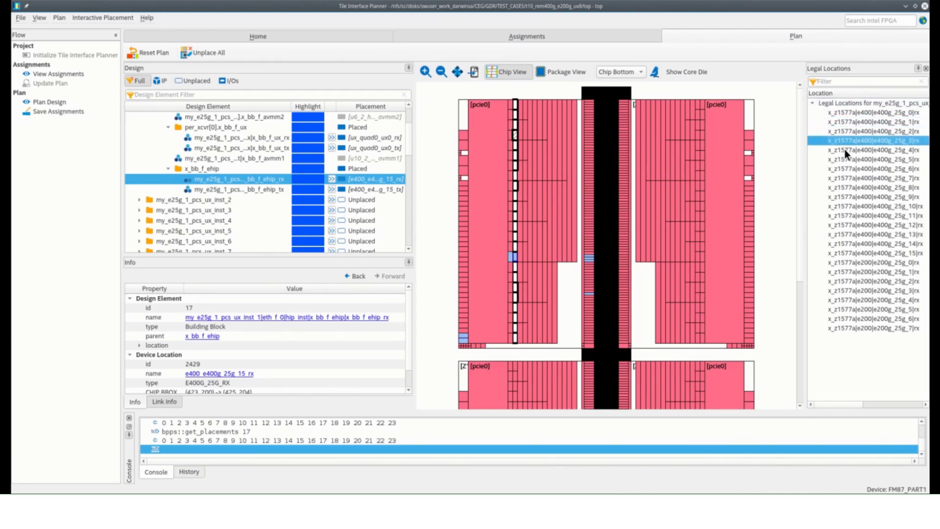
{"action": "left_click", "coordinate": [845, 151]}
{"action": "left_click", "coordinate": [845, 159]}
{"action": "left_click", "coordinate": [845, 168]}
{"action": "left_click", "coordinate": [849, 178]}
{"action": "left_click", "coordinate": [851, 188]}
{"action": "left_click", "coordinate": [853, 192]}
{"action": "key", "text": "Down"}
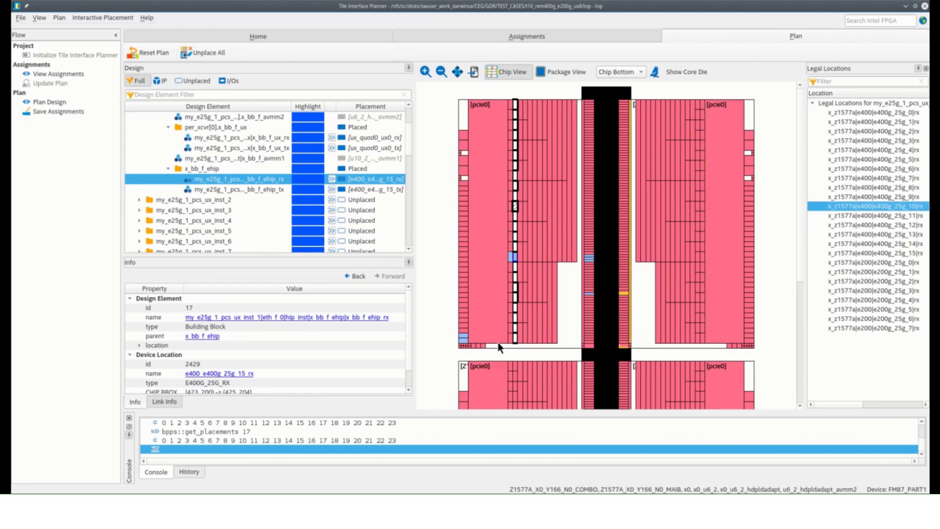
List the legal locations for the UX TX block of my_e25g_1_pcs_ux_inst_1 and place it at ux_quad2 ux3 tx
{"action": "left_click", "coordinate": [461, 339]}
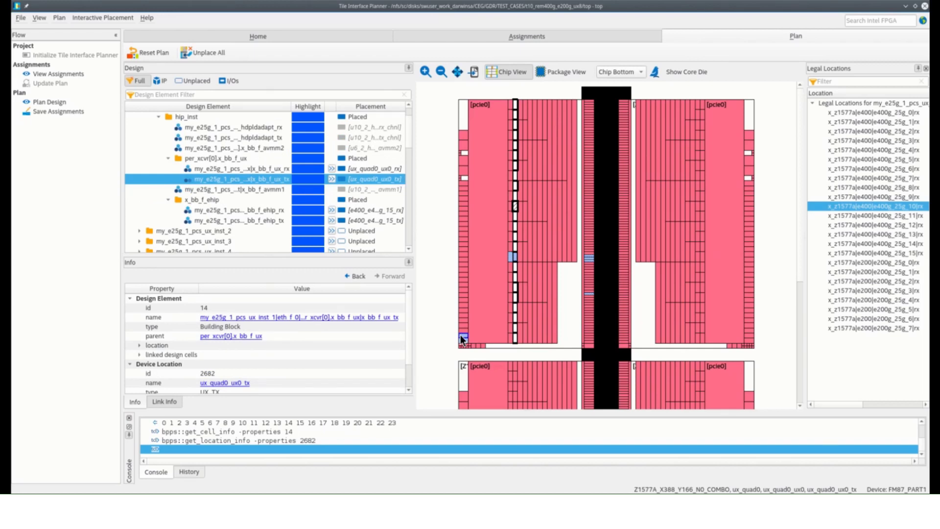
{"action": "left_click", "coordinate": [332, 179]}
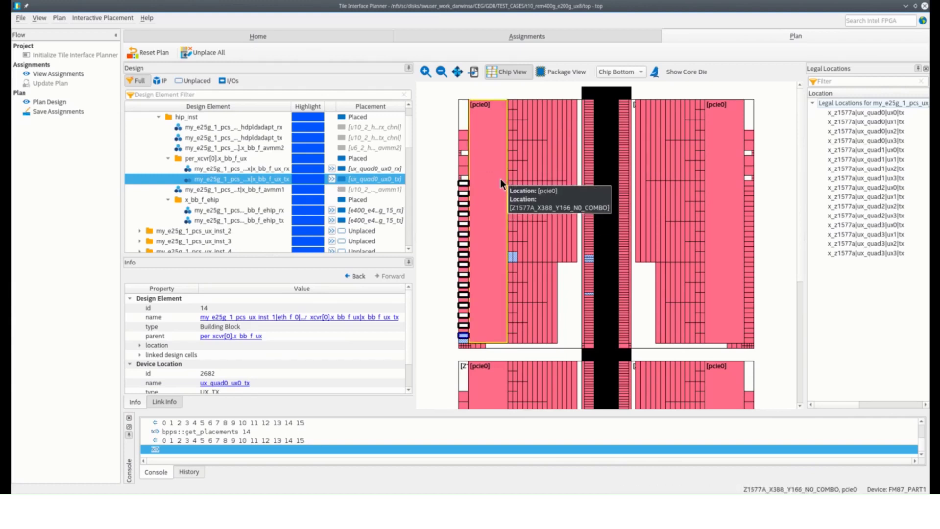
{"action": "double_click", "coordinate": [847, 214]}
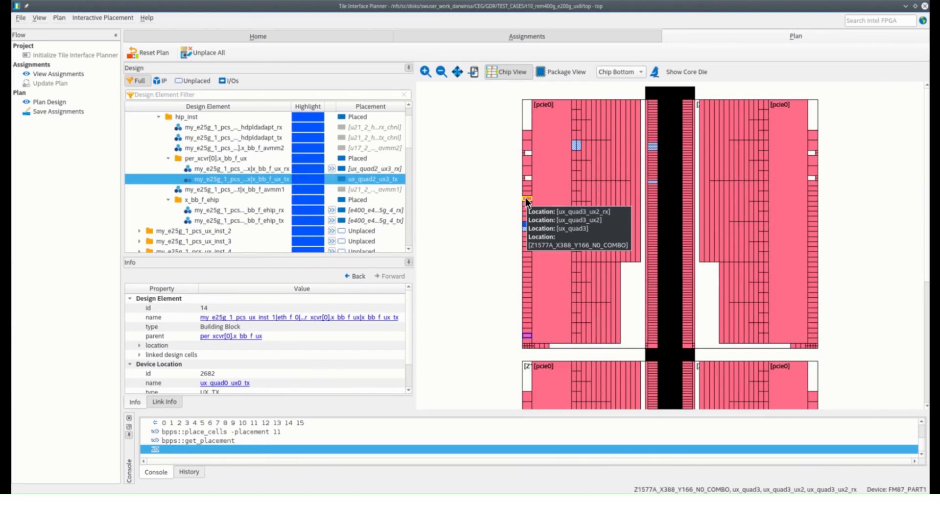
Select the UX TX block at ux_quad2_ux3_tx and make the element movable
{"action": "left_click", "coordinate": [528, 225]}
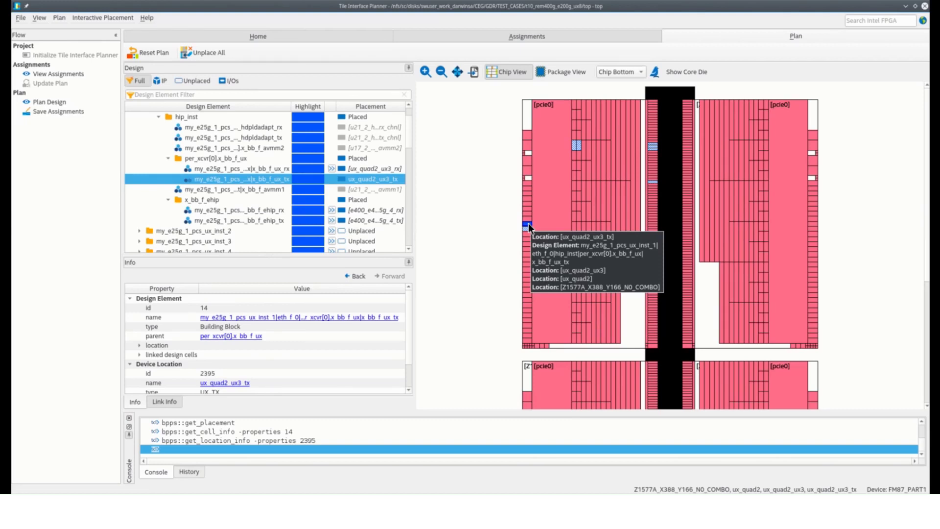
{"action": "right_click", "coordinate": [351, 181]}
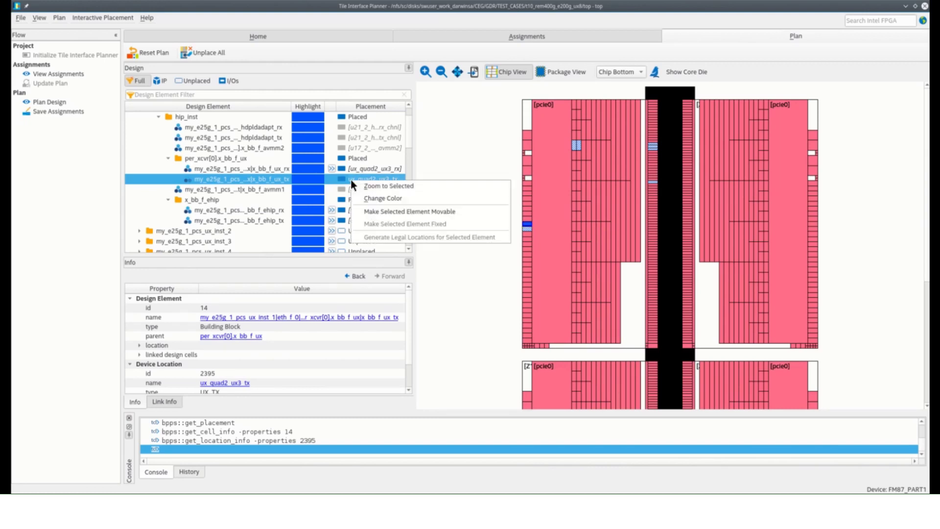
{"action": "left_click", "coordinate": [377, 213]}
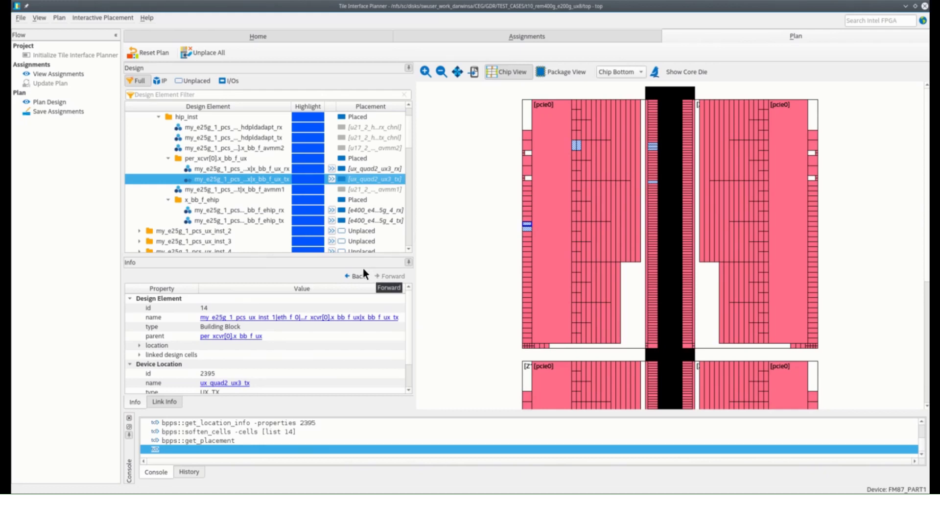
Enlarge the element information area, examine the UX TX block's linked cell o_tx_serial_9 and its pin, and return to the block
{"action": "left_click_drag", "start_coordinate": [293, 257], "coordinate": [312, 192]}
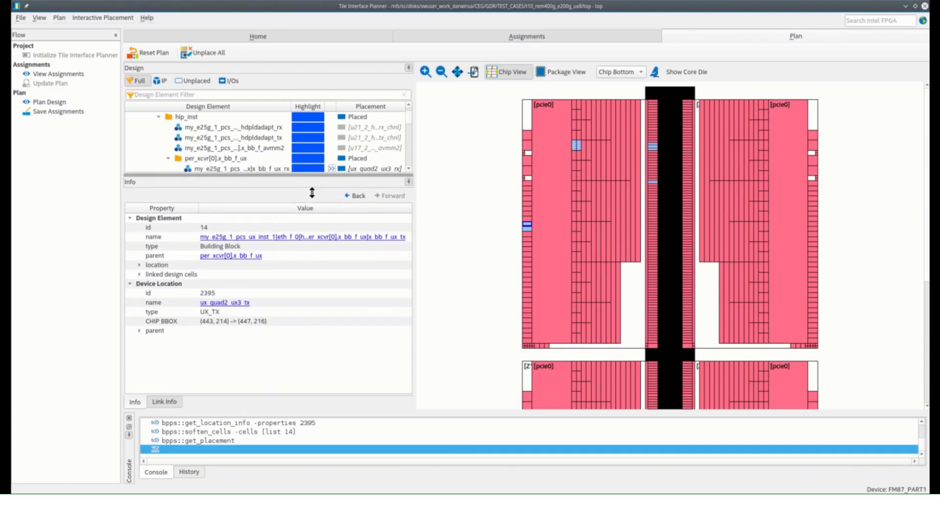
{"action": "left_click", "coordinate": [139, 273]}
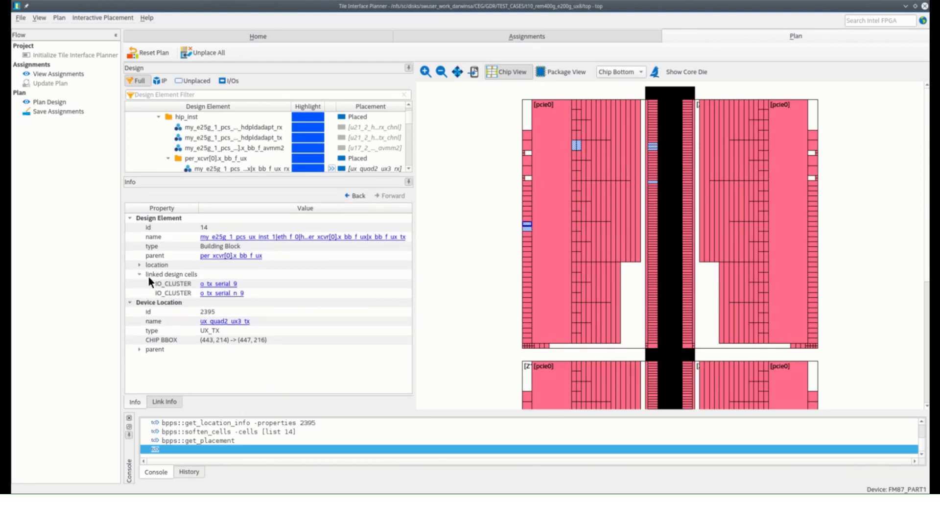
{"action": "left_click", "coordinate": [216, 284]}
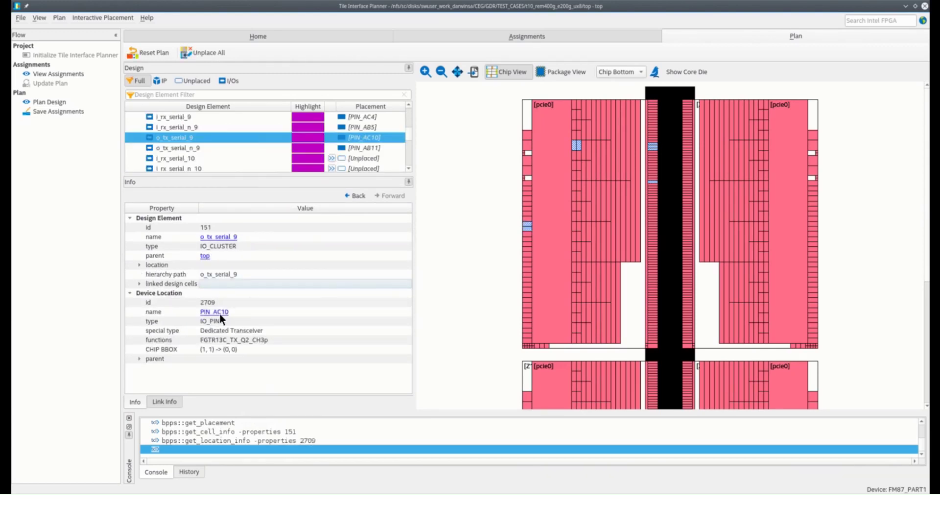
{"action": "left_click", "coordinate": [138, 284]}
{"action": "left_click", "coordinate": [240, 293]}
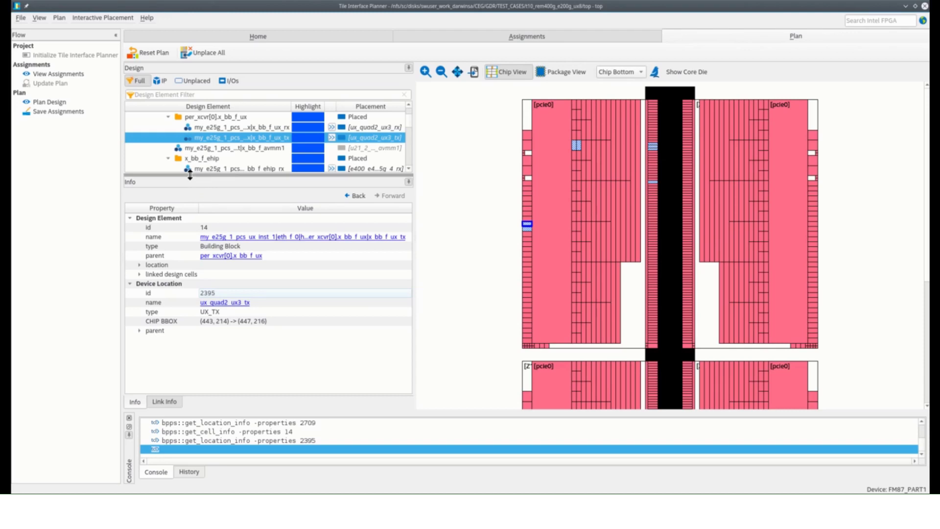
{"action": "left_click_drag", "start_coordinate": [190, 174], "coordinate": [192, 280]}
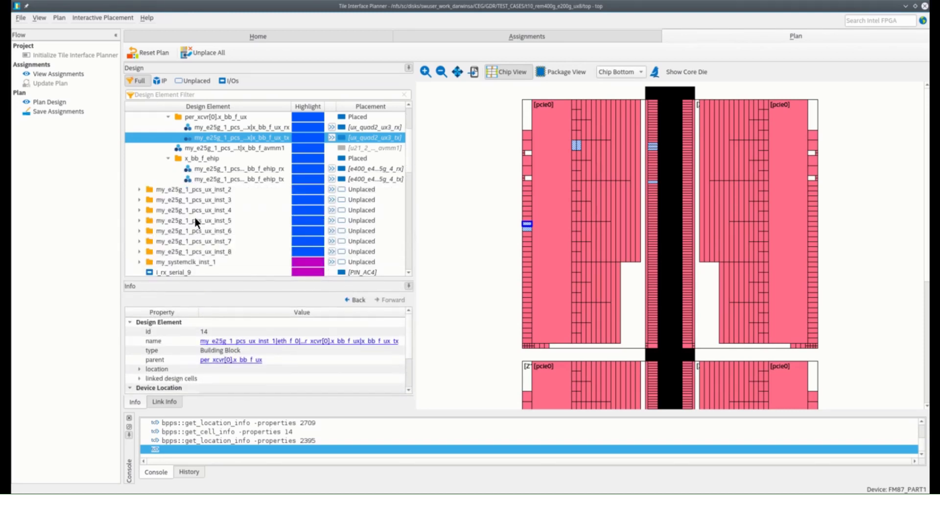
Collapse my_e25g_1_pcs_ux_inst_1 in the design tree and unplace all placed elements
{"action": "scroll", "coordinate": [195, 217], "scroll_direction": "up", "scroll_amount": 3}
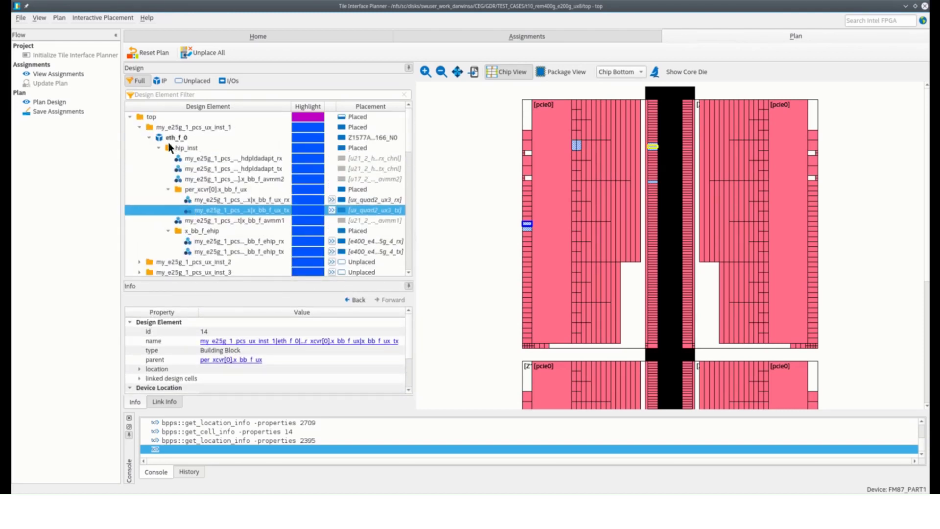
{"action": "left_click", "coordinate": [140, 127]}
{"action": "left_click", "coordinate": [130, 117]}
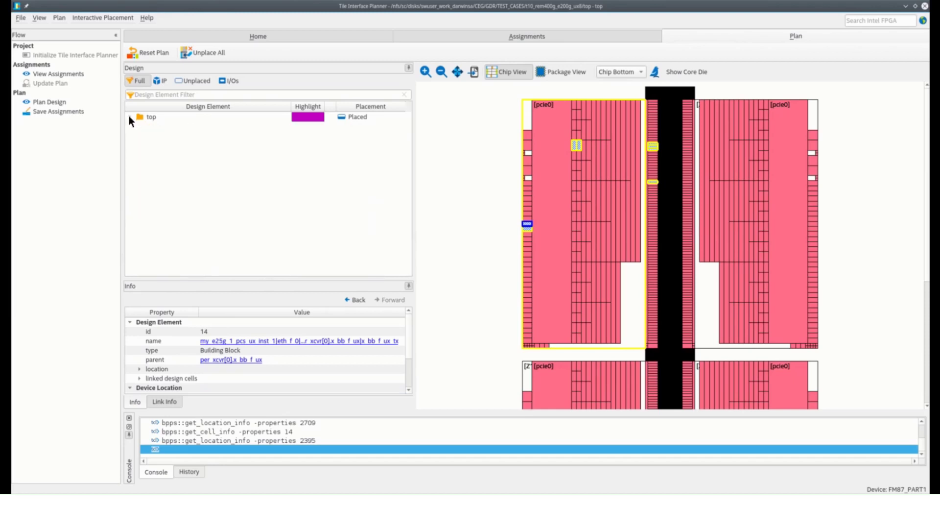
{"action": "left_click", "coordinate": [130, 117]}
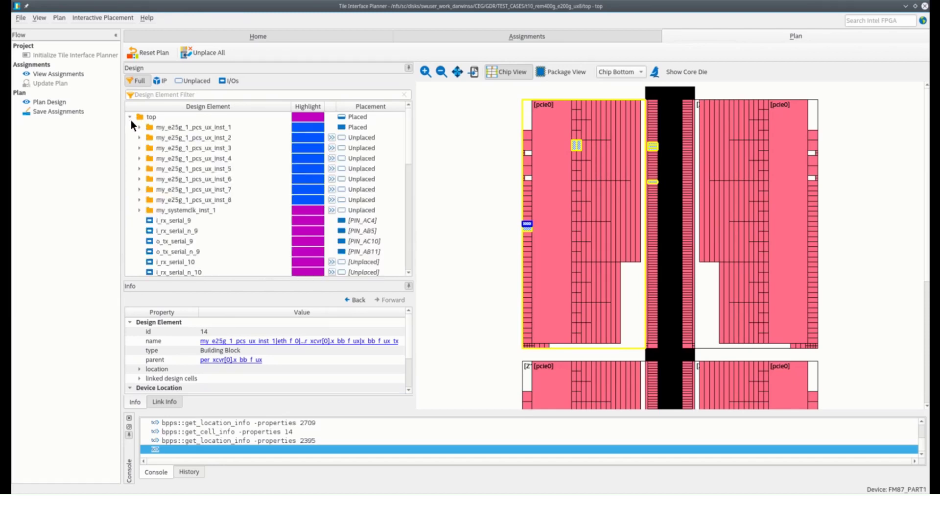
{"action": "left_click", "coordinate": [204, 51]}
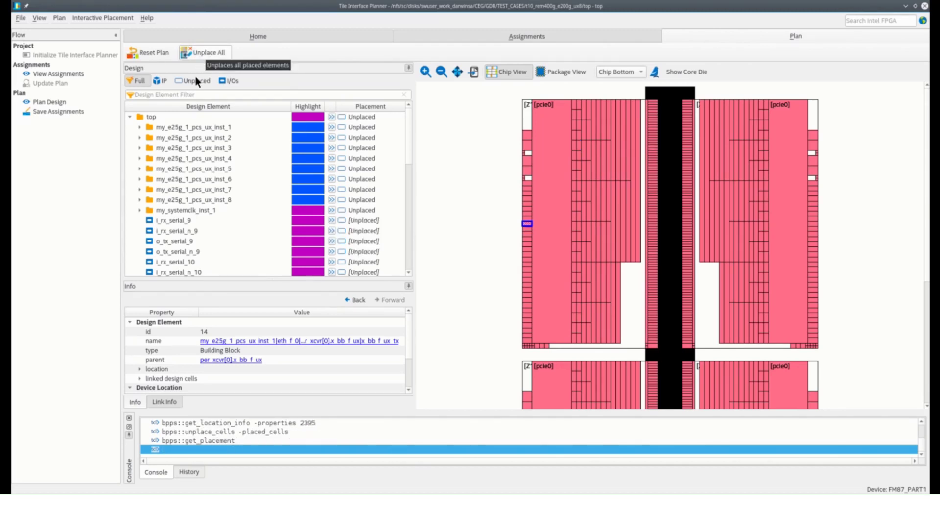
List the legal locations for the whole top design, preview the tiles, and place it at Z1577A_X388_Y166_N0
{"action": "left_click", "coordinate": [169, 117]}
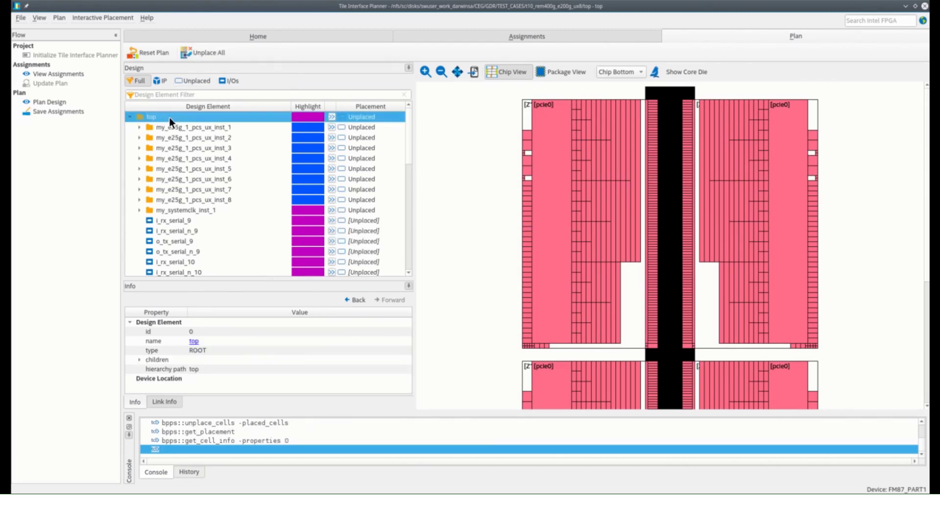
{"action": "left_click", "coordinate": [331, 117]}
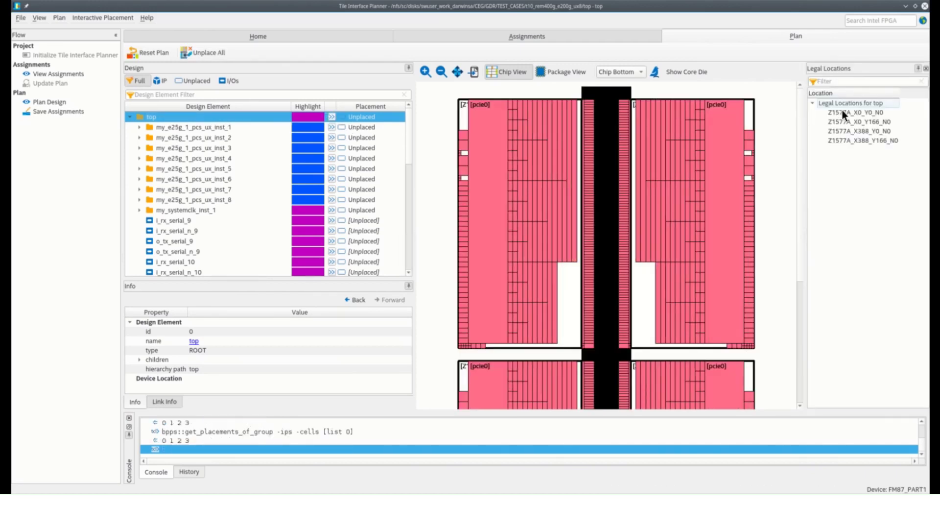
{"action": "left_click", "coordinate": [845, 122]}
{"action": "left_click", "coordinate": [845, 130]}
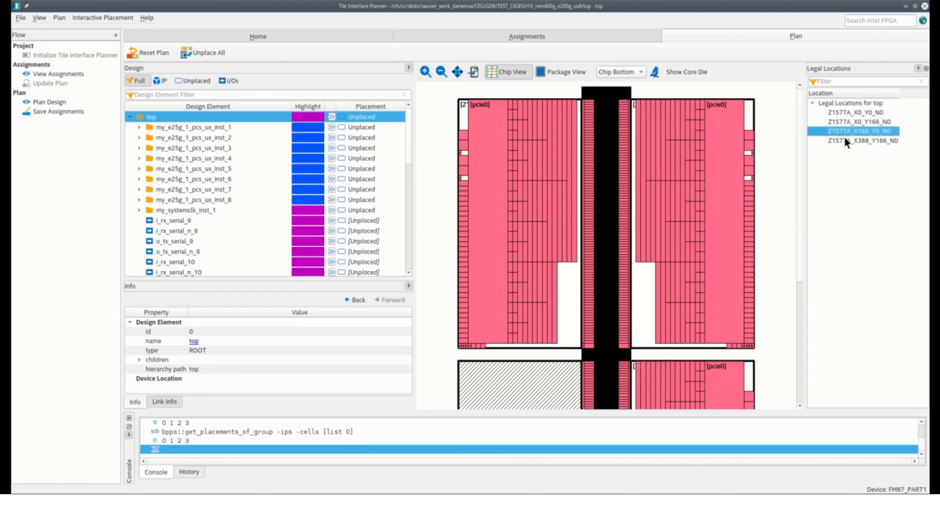
{"action": "left_click", "coordinate": [845, 139]}
{"action": "double_click", "coordinate": [842, 140]}
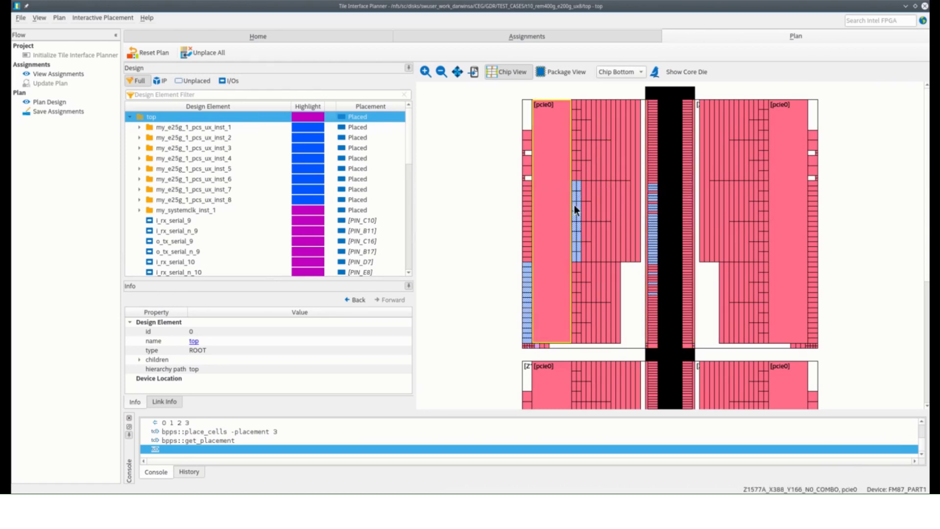
{"action": "mouse_move", "coordinate": [579, 242]}
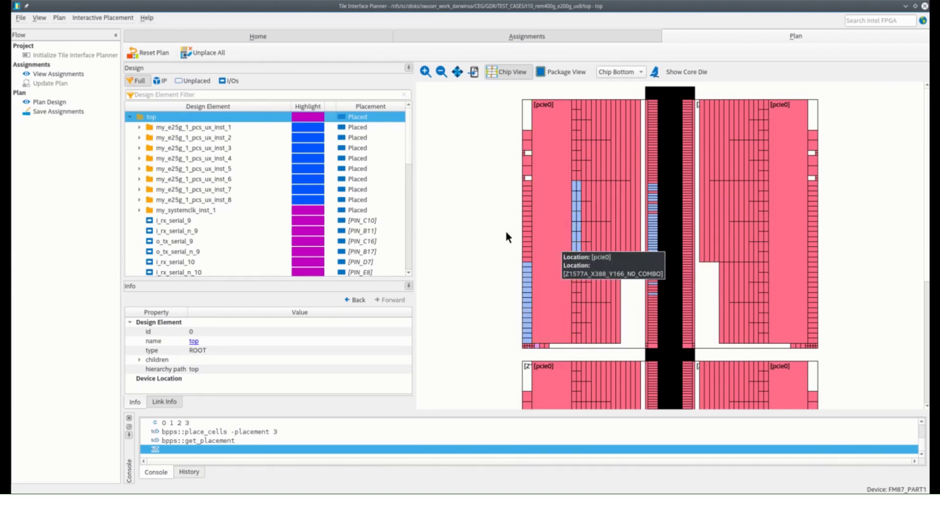
Make all child elements of top fixed at their current placement
{"action": "right_click", "coordinate": [277, 125]}
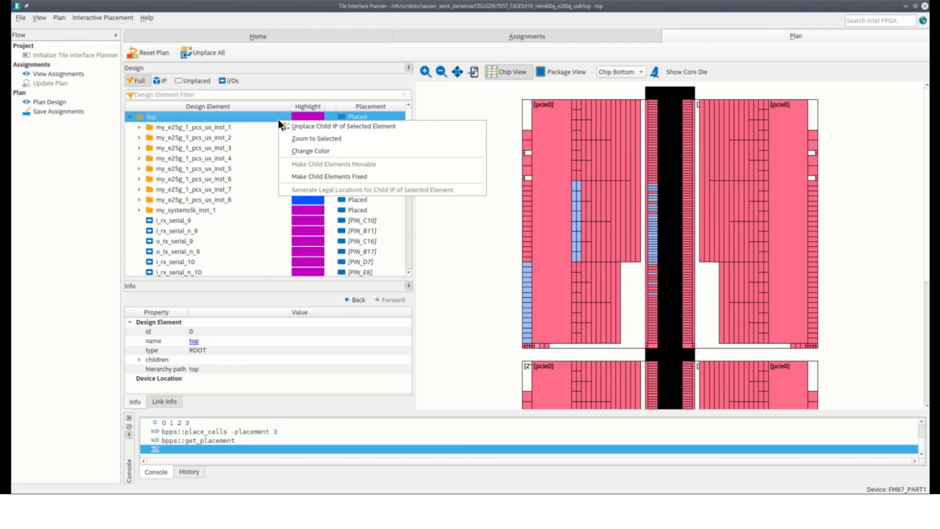
{"action": "left_click", "coordinate": [452, 109]}
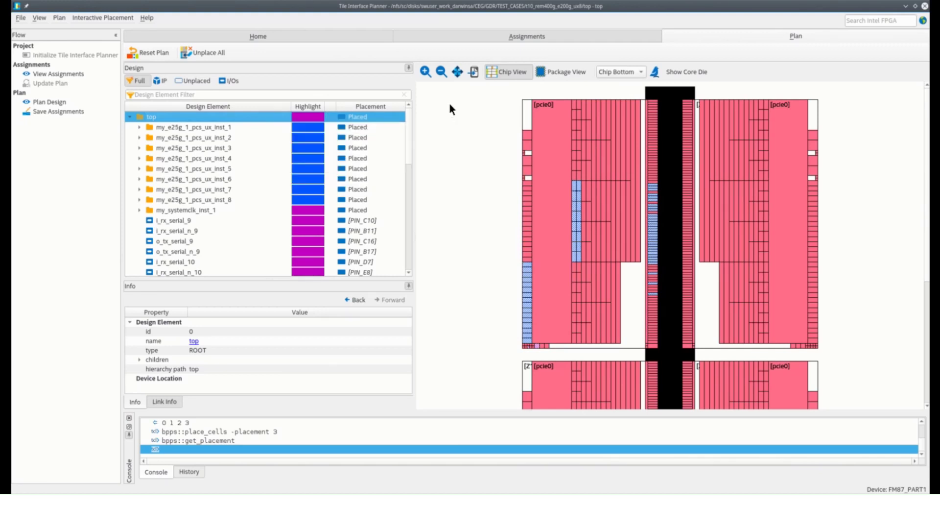
{"action": "right_click", "coordinate": [211, 120]}
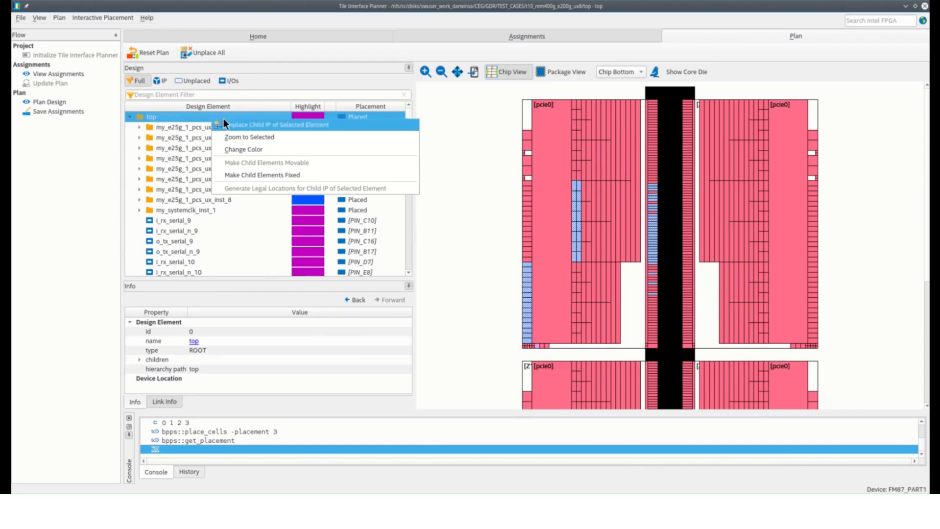
{"action": "left_click", "coordinate": [265, 175]}
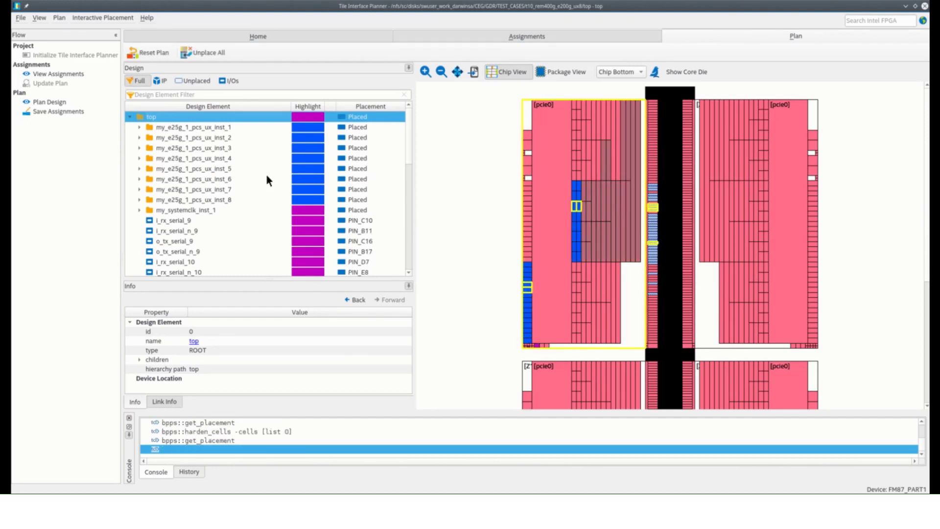
Examine the i_rx_serial_14 and i_rx_serial_12 pins in the package view, follow the latter's linked building block, and select my_e25g_1_pcs_ux_inst_1 in the chip view
{"action": "left_click", "coordinate": [554, 71]}
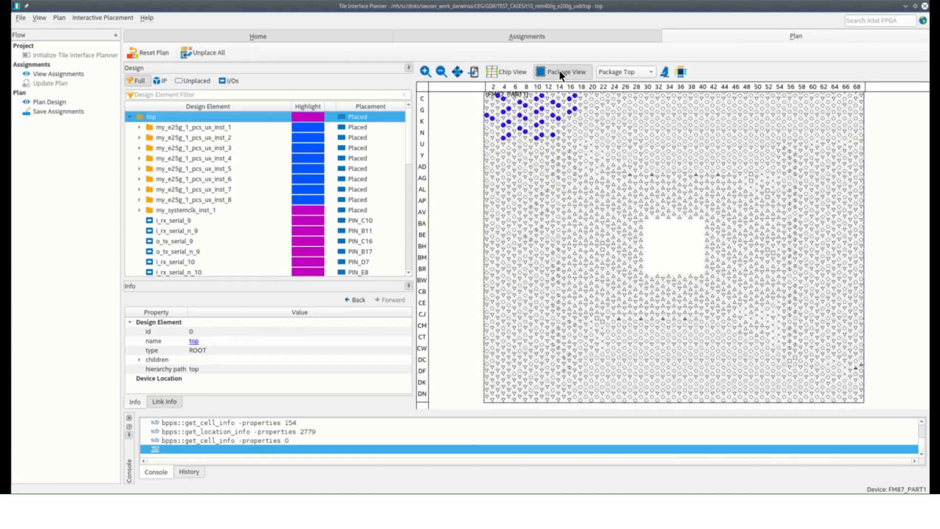
{"action": "left_click", "coordinate": [503, 124]}
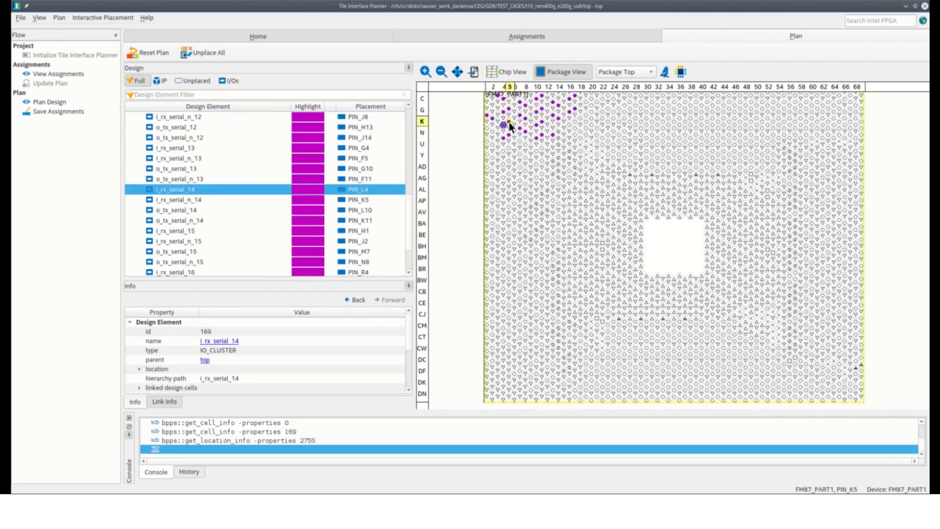
{"action": "left_click", "coordinate": [520, 115]}
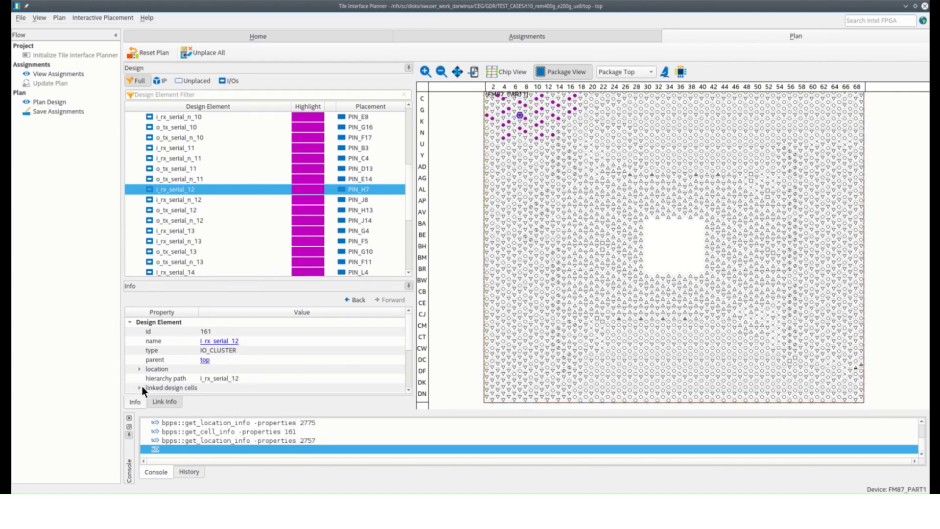
{"action": "scroll", "coordinate": [146, 384], "scroll_direction": "down", "scroll_amount": 1}
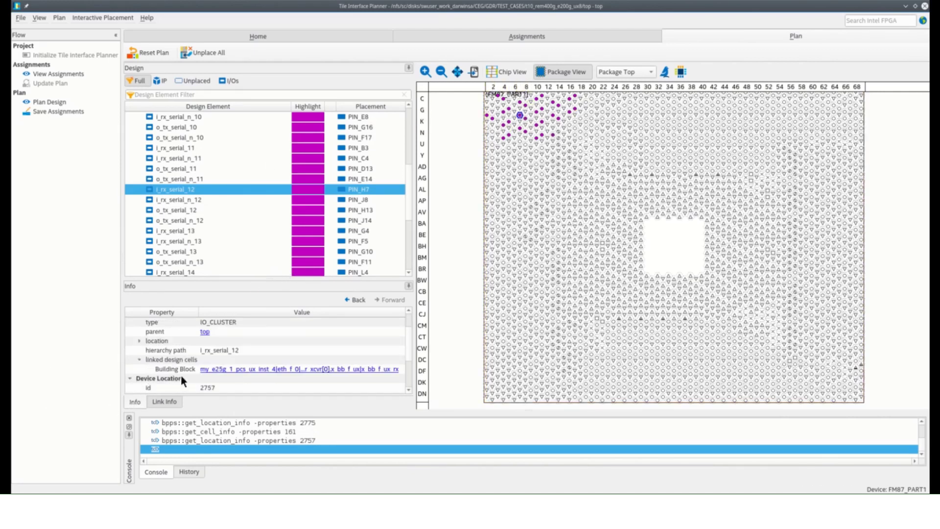
{"action": "left_click", "coordinate": [219, 368]}
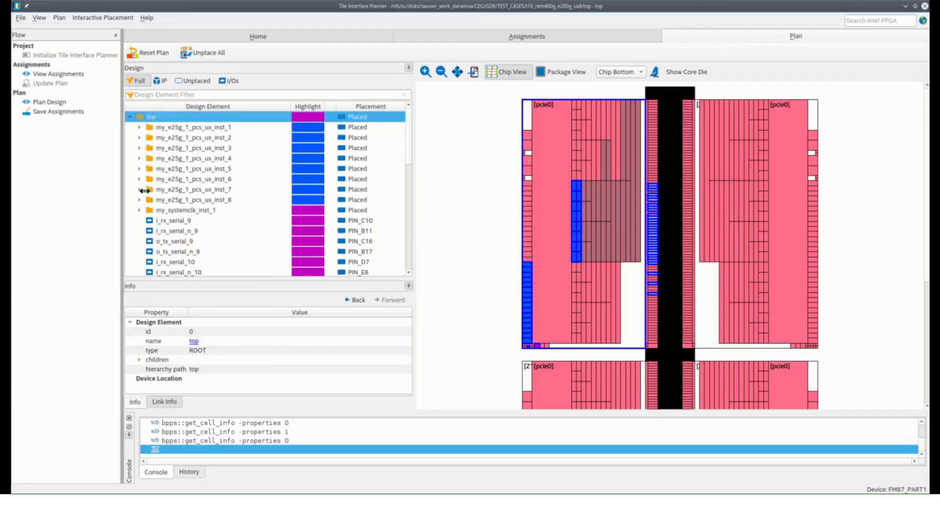
{"action": "left_click", "coordinate": [181, 127]}
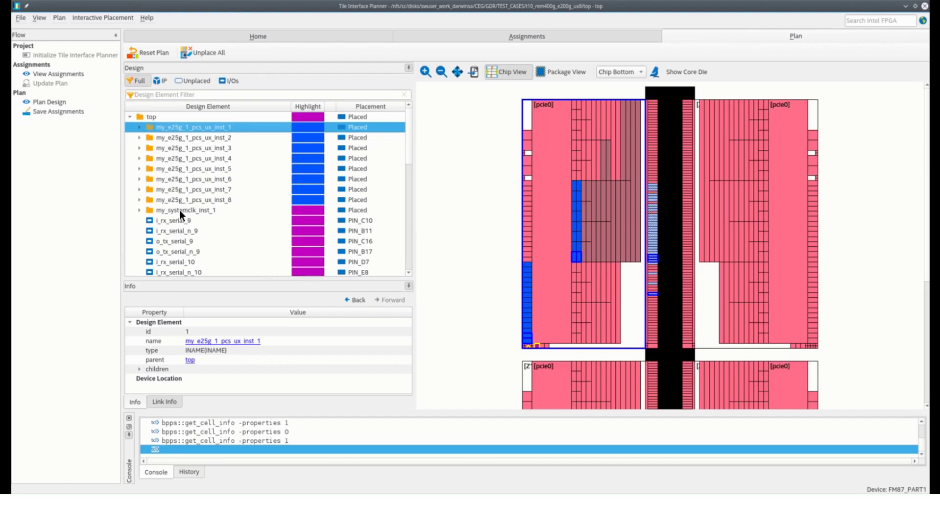
Save the placement assignments to top.qsf and display the saved project assignments
{"action": "left_click", "coordinate": [61, 112]}
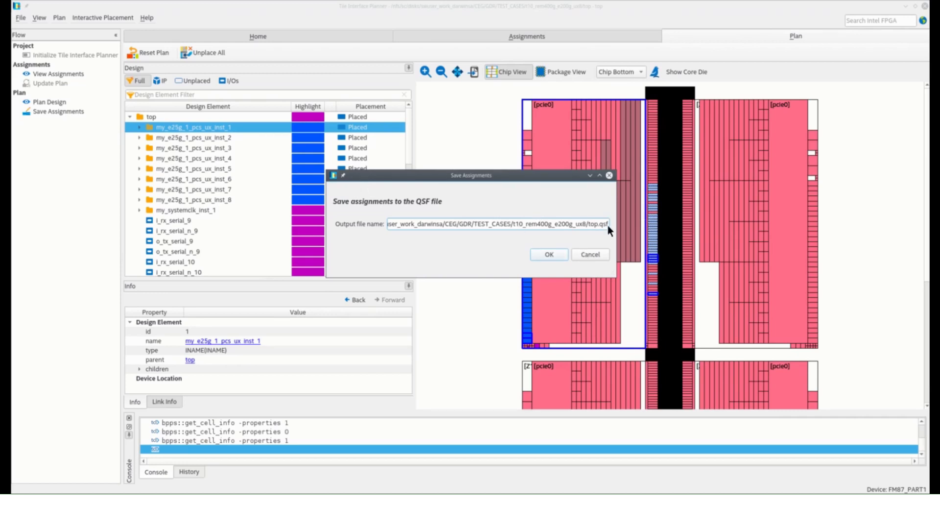
{"action": "left_click", "coordinate": [549, 254]}
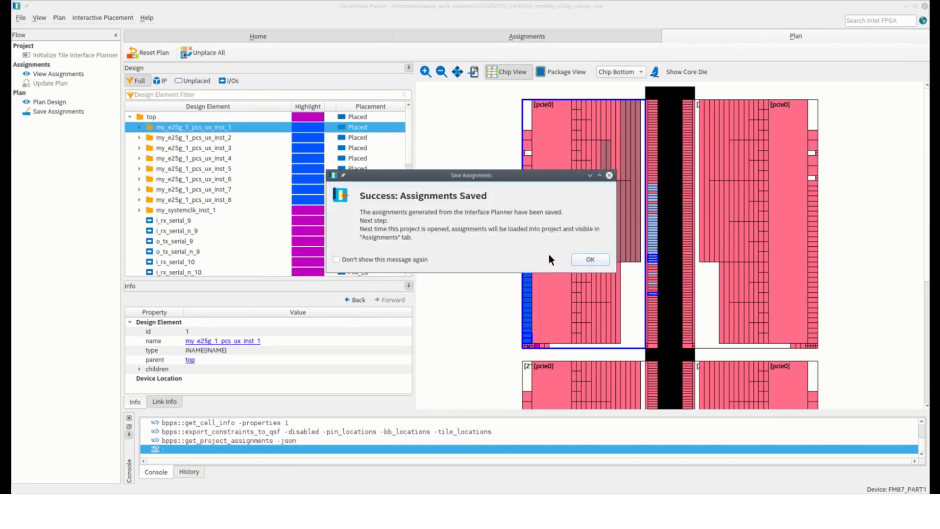
{"action": "left_click", "coordinate": [587, 261]}
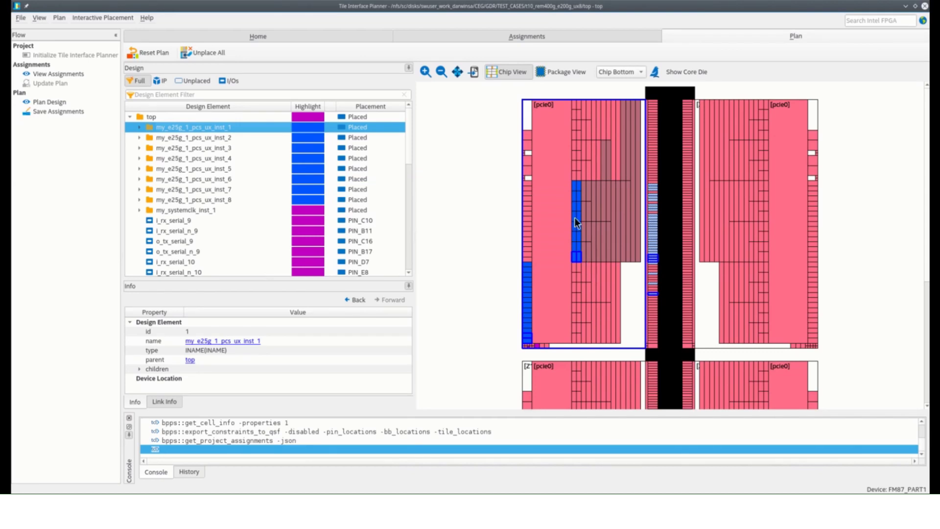
{"action": "left_click", "coordinate": [525, 37]}
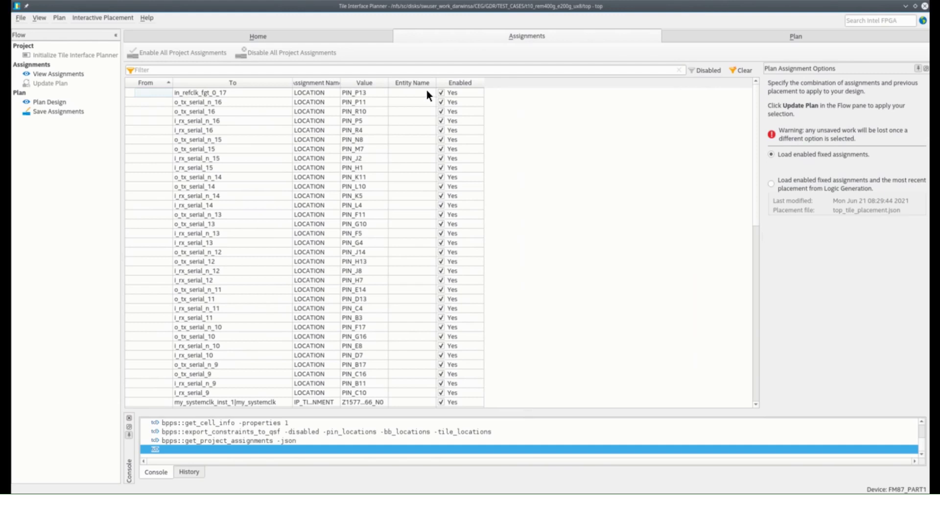
Close the Tile Interface Planner and run Logic Generation in the Quartus Prime compilation flow
{"action": "left_click", "coordinate": [21, 19]}
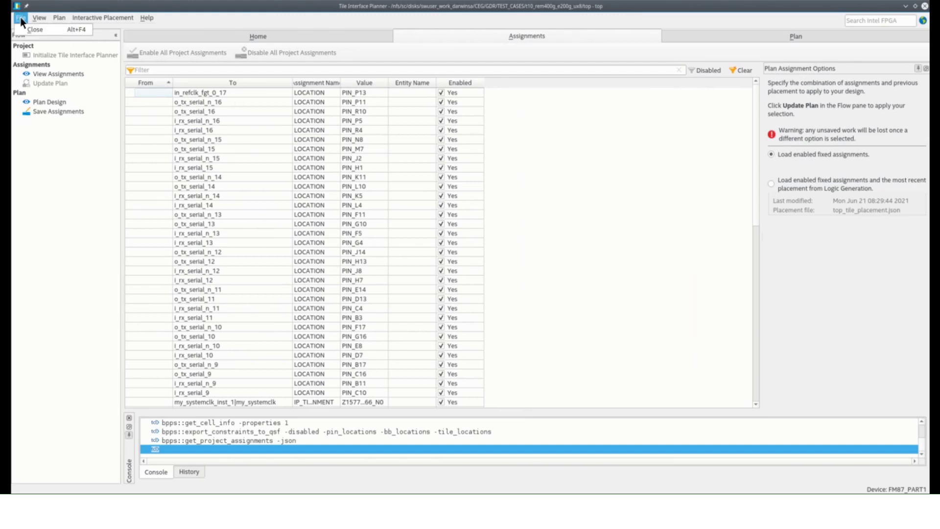
{"action": "left_click", "coordinate": [31, 29]}
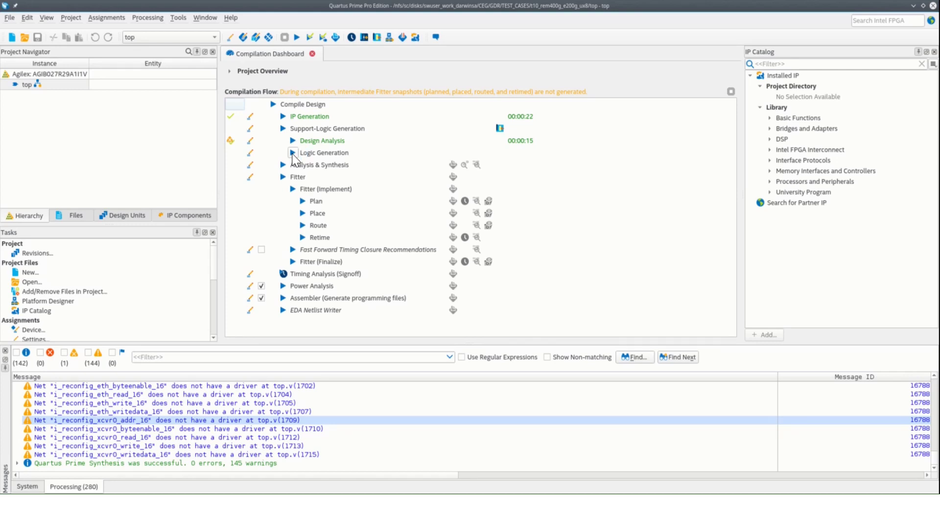
{"action": "left_click", "coordinate": [293, 153]}
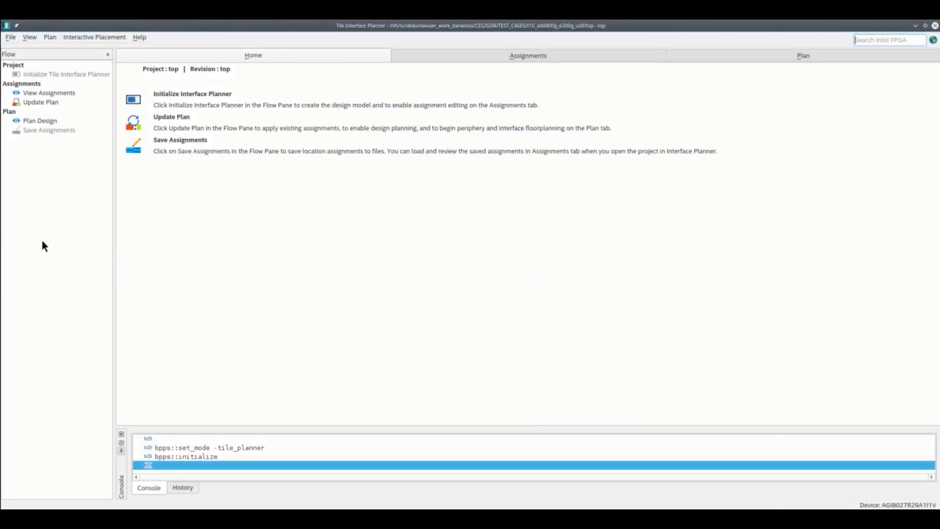
View the assignments of the design with added 50G instances and update the plan with the enabled fixed assignments
{"action": "left_click", "coordinate": [49, 92]}
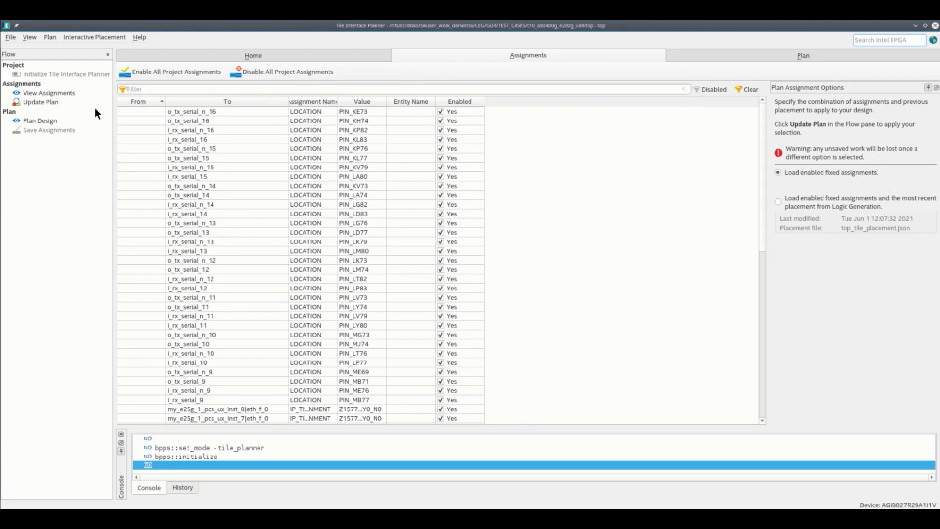
{"action": "left_click", "coordinate": [34, 102]}
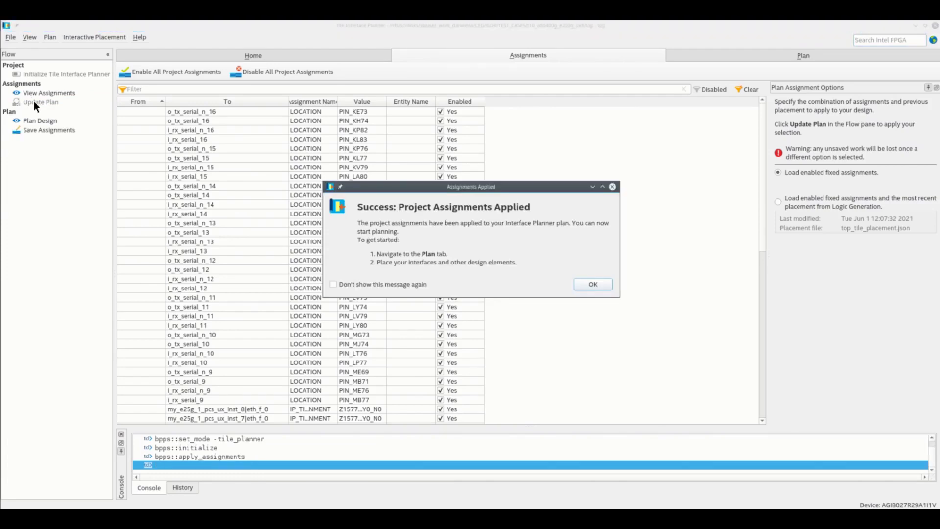
{"action": "left_click", "coordinate": [594, 286]}
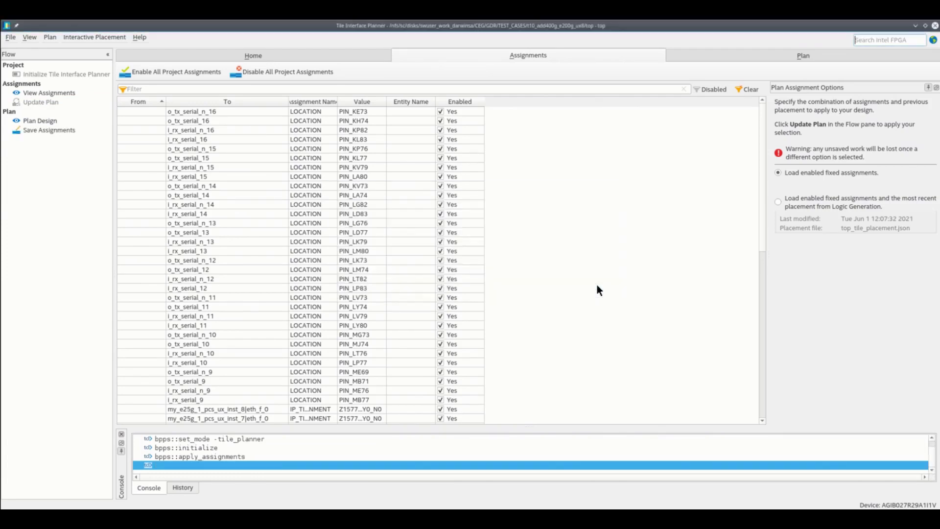
Display the plan from the chip top, expand top in the design tree, and enlarge the tree area and its element name column
{"action": "double_click", "coordinate": [49, 121]}
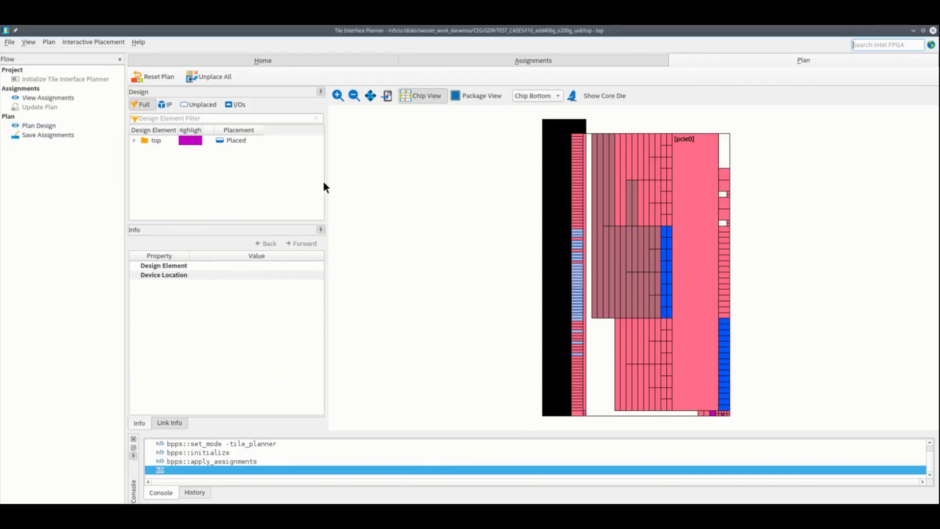
{"action": "left_click_drag", "start_coordinate": [326, 189], "coordinate": [489, 186]}
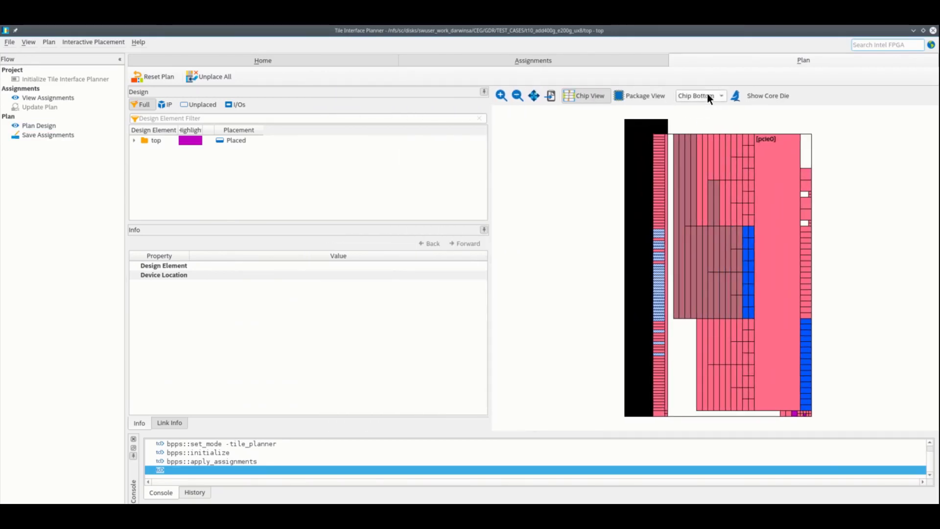
{"action": "left_click", "coordinate": [696, 109]}
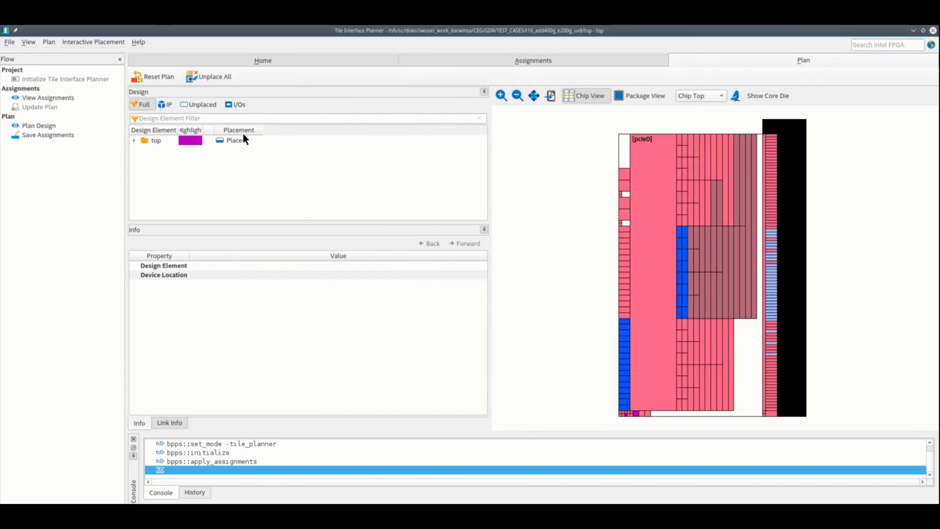
{"action": "left_click", "coordinate": [135, 141]}
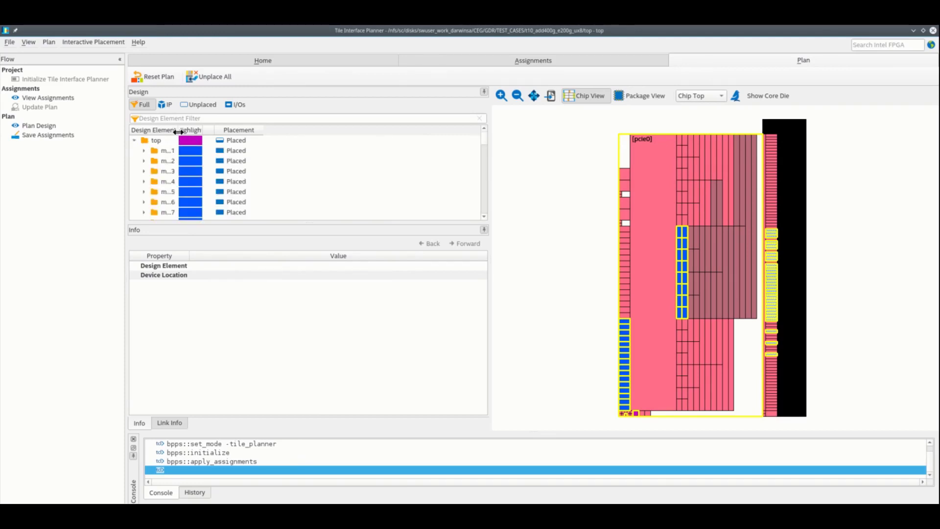
{"action": "left_click_drag", "start_coordinate": [177, 129], "coordinate": [266, 130]}
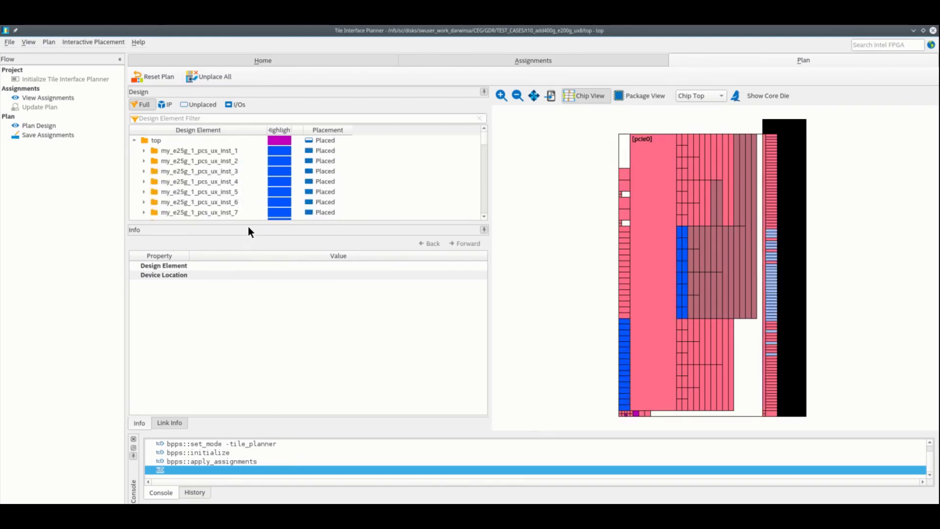
{"action": "left_click_drag", "start_coordinate": [250, 221], "coordinate": [255, 362]}
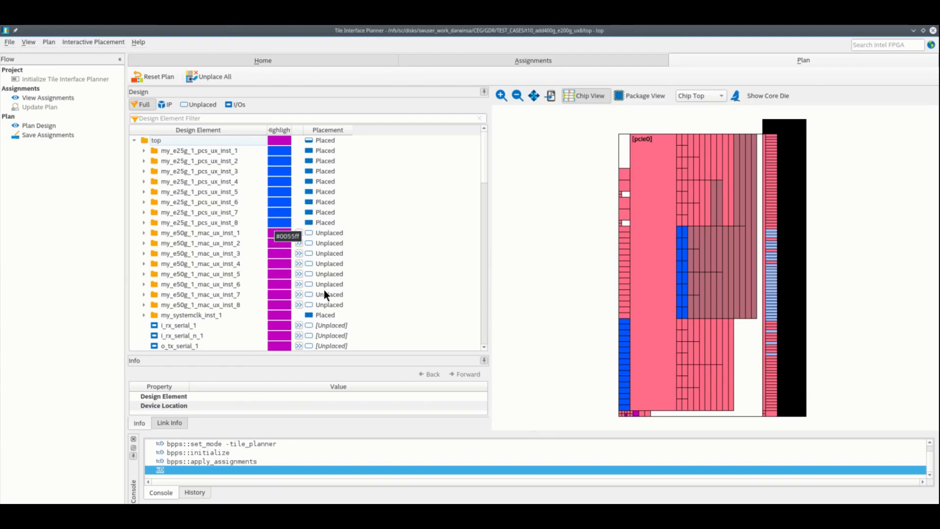
Generate legal locations for the child IP of my_e50g_1_mac_ux_inst_1 through my_e50g_1_mac_ux_inst_8 together and check the resulting list
{"action": "left_click", "coordinate": [230, 233]}
{"action": "left_click", "coordinate": [283, 304], "text": "shift"}
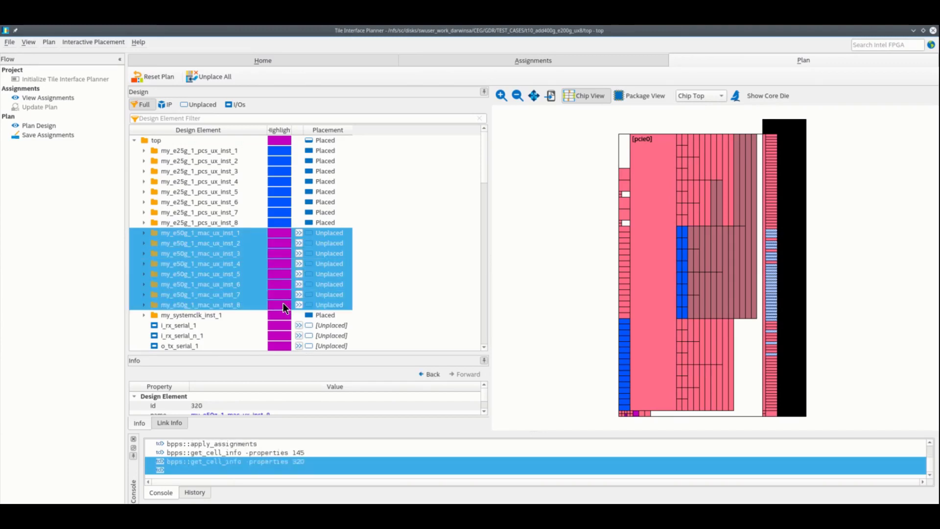
{"action": "right_click", "coordinate": [326, 268]}
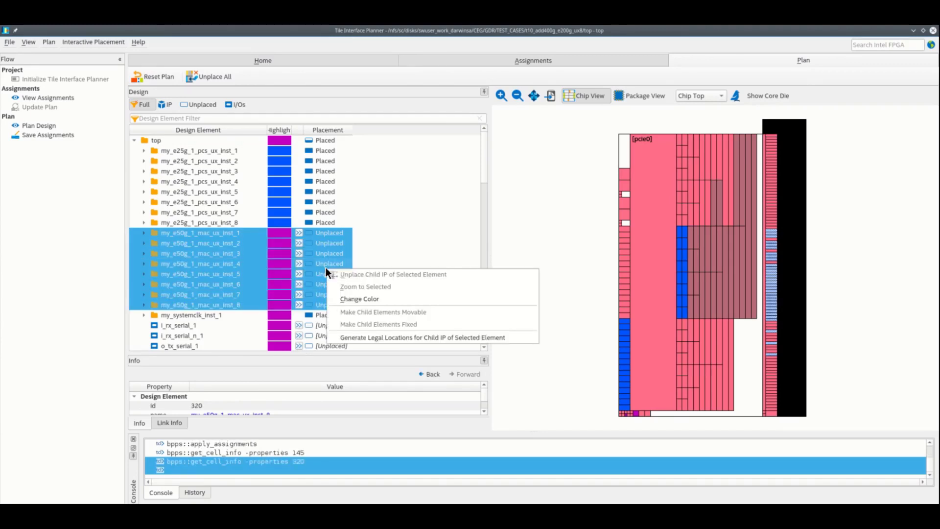
{"action": "left_click", "coordinate": [381, 334]}
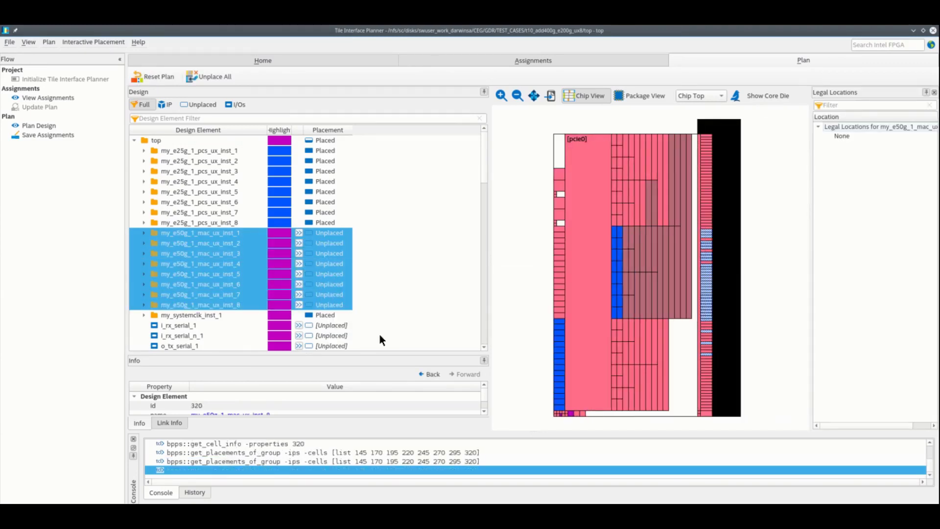
{"action": "left_click", "coordinate": [842, 136]}
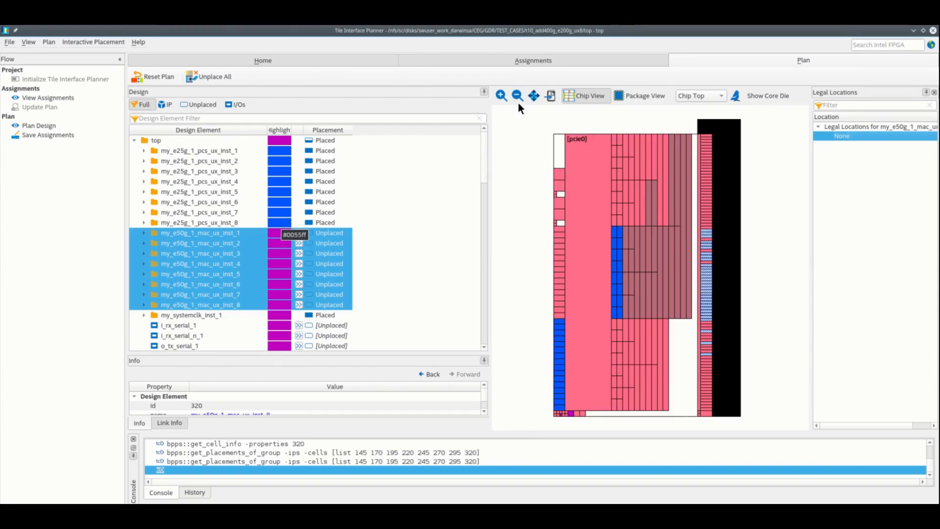
Disable all project assignments and update the plan with the enabled fixed assignments option
{"action": "left_click", "coordinate": [533, 60]}
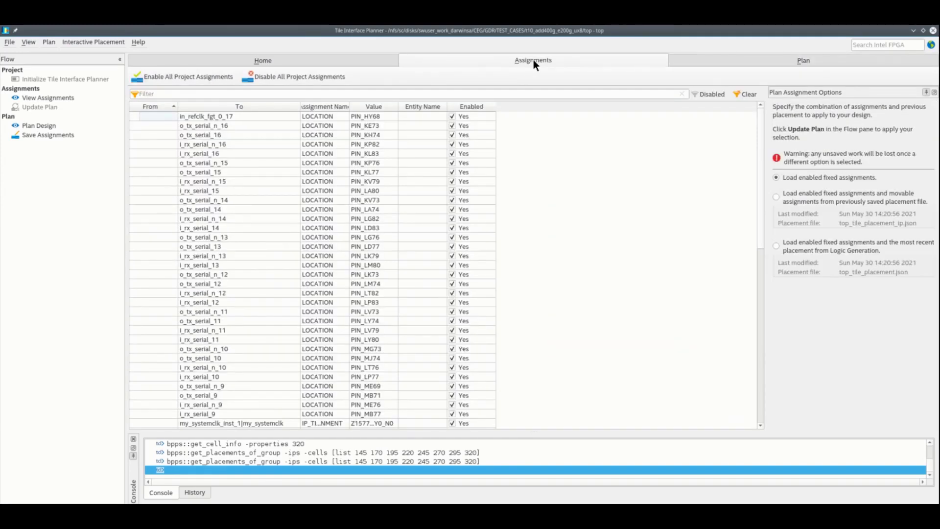
{"action": "left_click", "coordinate": [277, 78]}
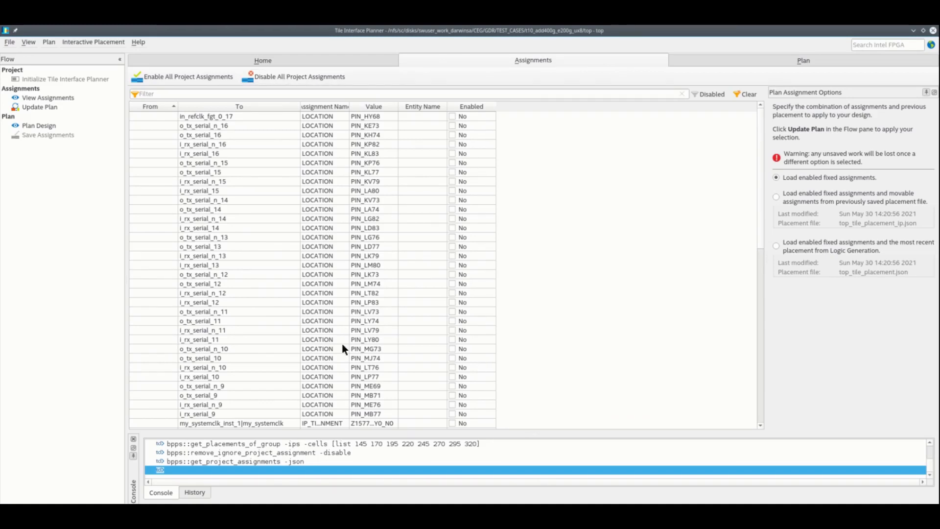
{"action": "left_click", "coordinate": [32, 108]}
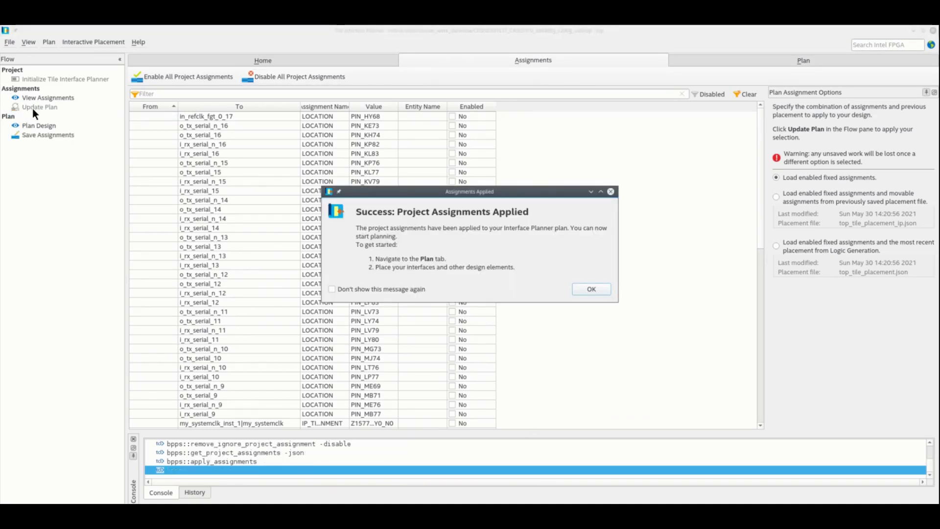
{"action": "left_click", "coordinate": [592, 289]}
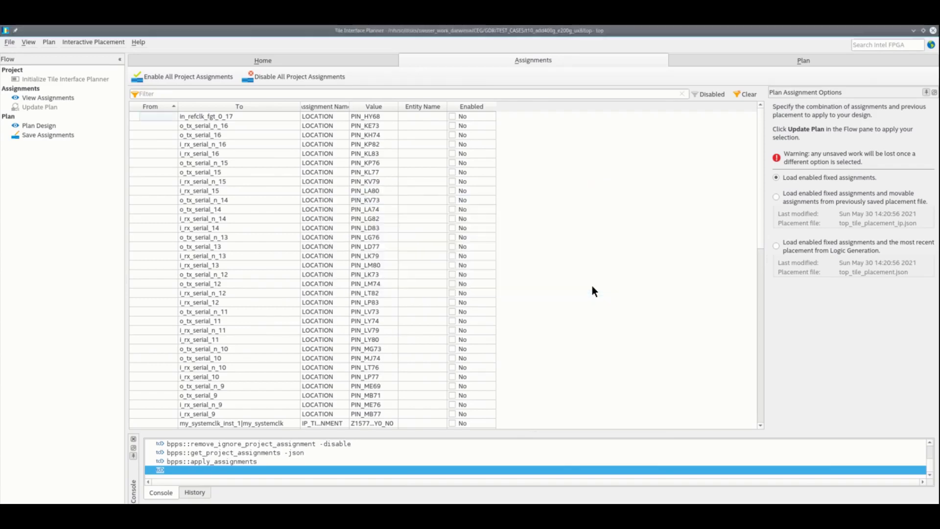
Generate legal locations for the child IP of top in the plan and place it at Z1577A_X0_Y0_N0
{"action": "left_click", "coordinate": [38, 126]}
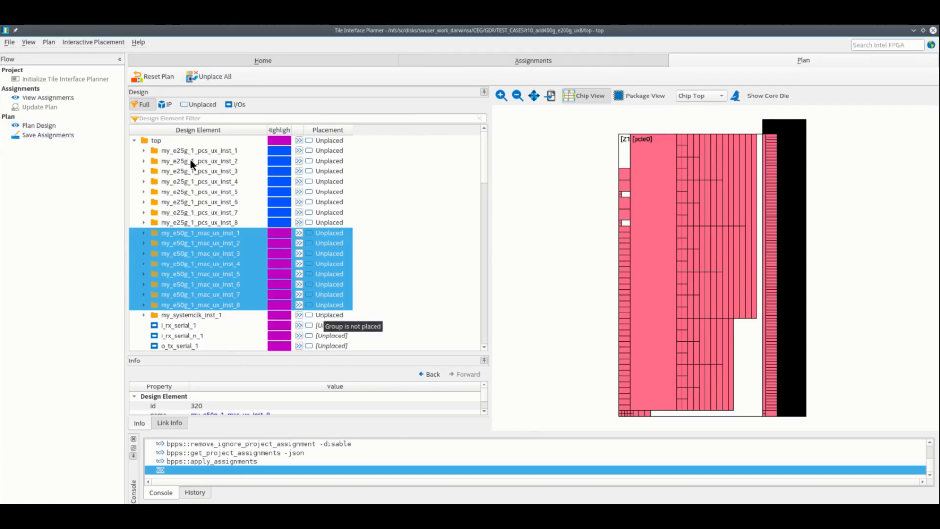
{"action": "left_click", "coordinate": [195, 140]}
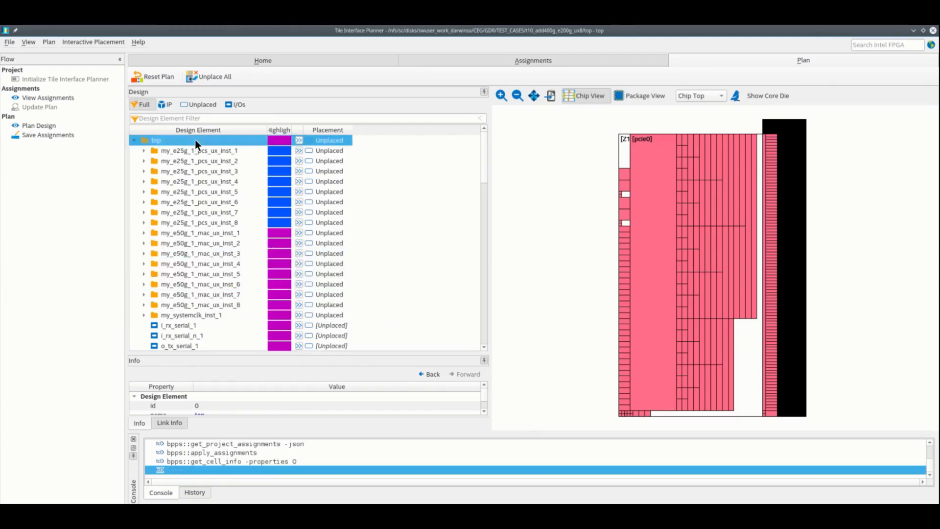
{"action": "right_click", "coordinate": [195, 140]}
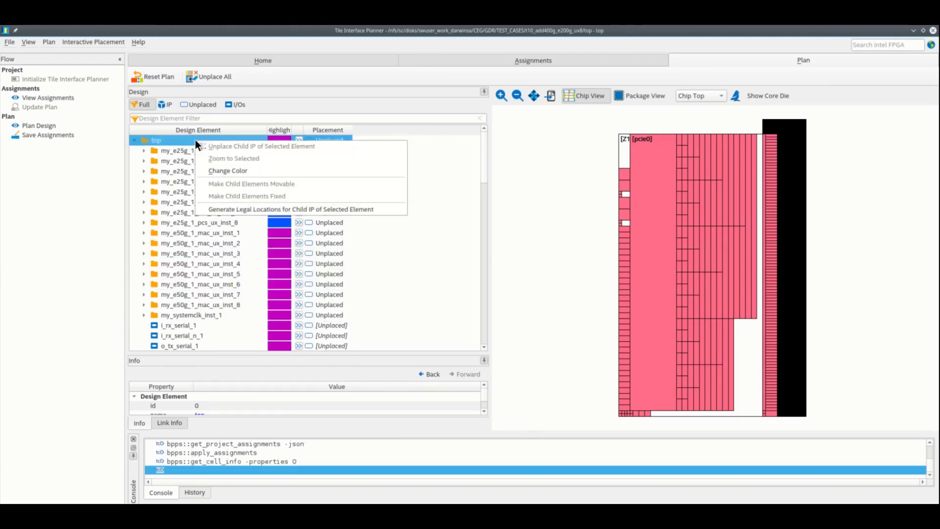
{"action": "left_click", "coordinate": [252, 208]}
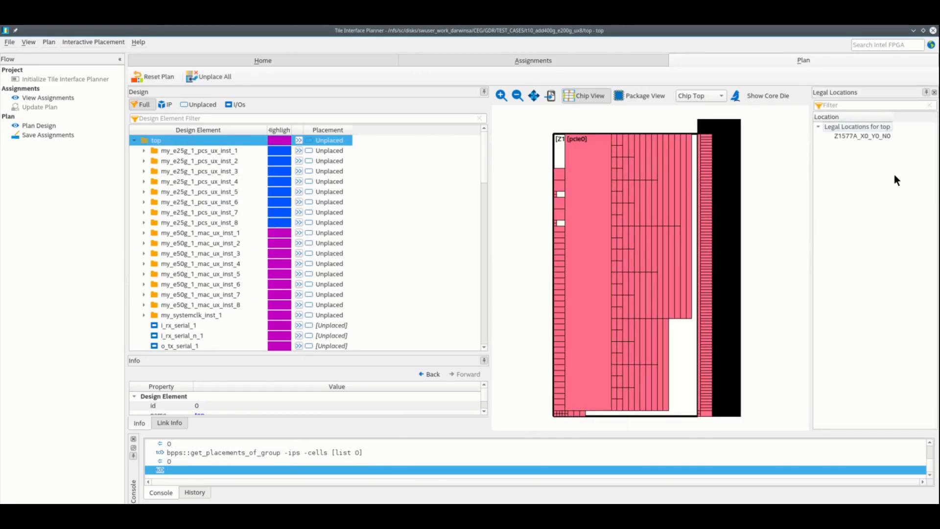
{"action": "left_click", "coordinate": [866, 136]}
{"action": "right_click", "coordinate": [865, 137]}
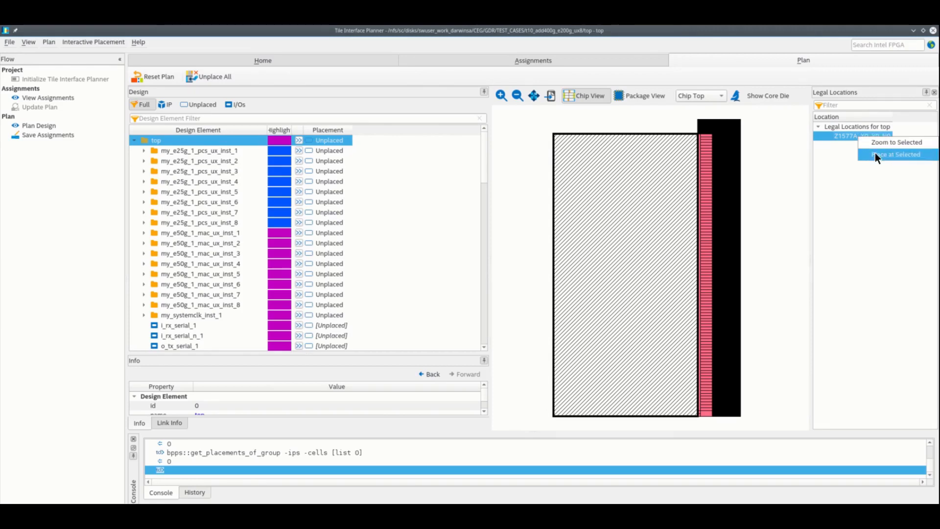
{"action": "left_click", "coordinate": [875, 155]}
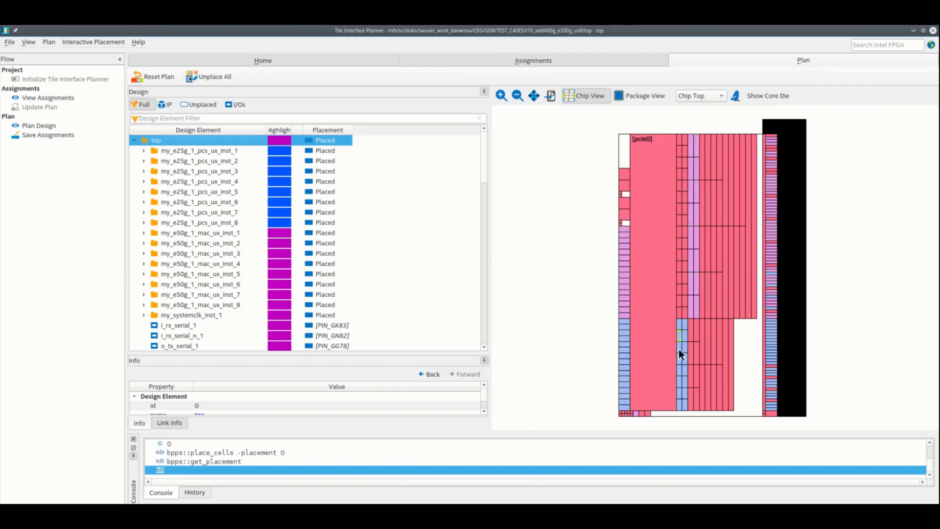
Check the placed elements and serial pins of the design, and make all child elements of top fixed
{"action": "left_click", "coordinate": [681, 396]}
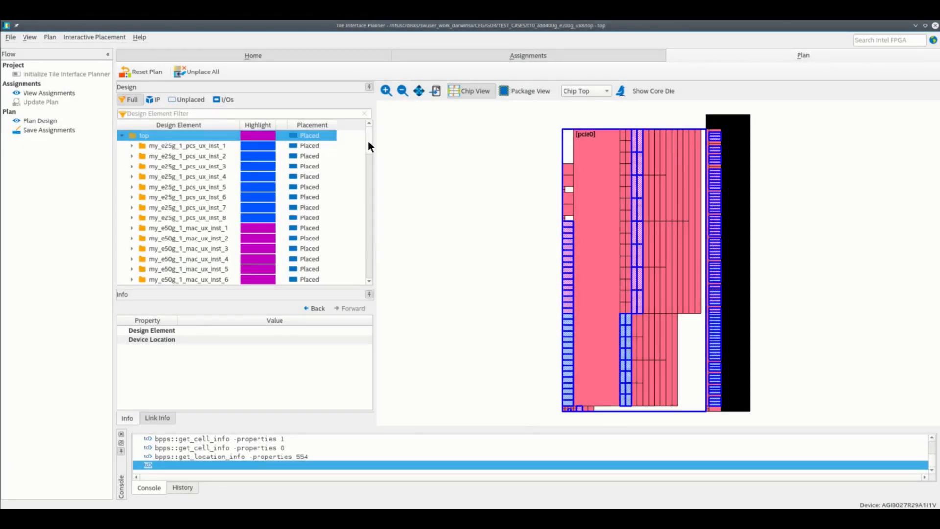
{"action": "left_click_drag", "start_coordinate": [368, 141], "coordinate": [362, 201]}
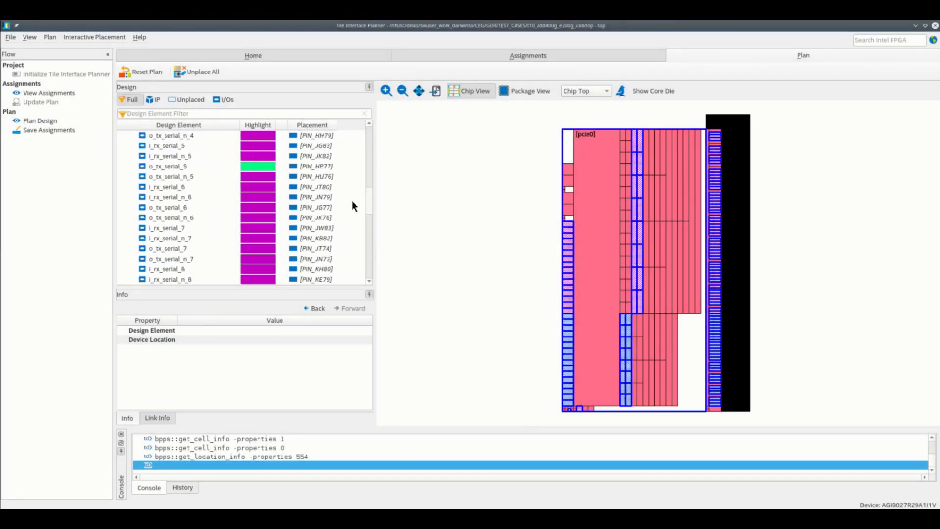
{"action": "left_click", "coordinate": [193, 237]}
{"action": "scroll", "coordinate": [196, 234], "scroll_direction": "up", "scroll_amount": 7}
{"action": "scroll", "coordinate": [196, 234], "scroll_direction": "up", "scroll_amount": 3}
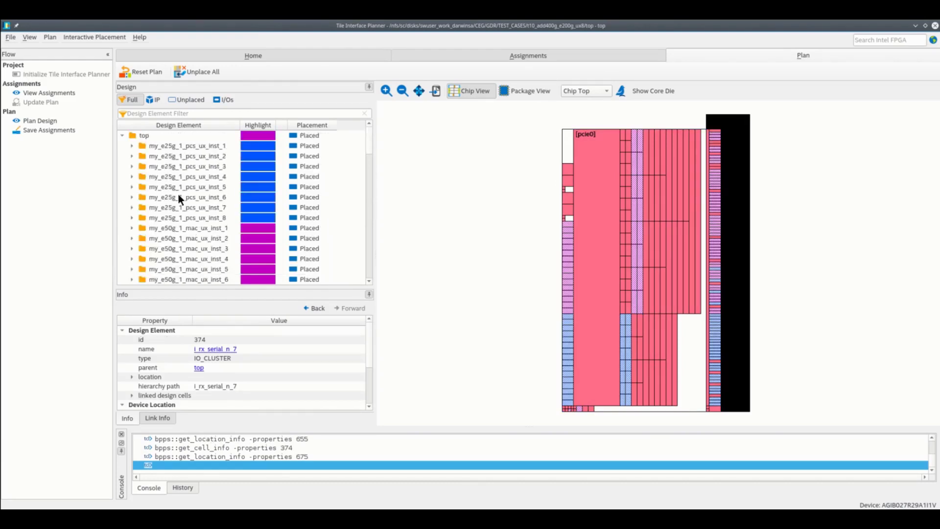
{"action": "left_click", "coordinate": [164, 137]}
{"action": "right_click", "coordinate": [164, 141]}
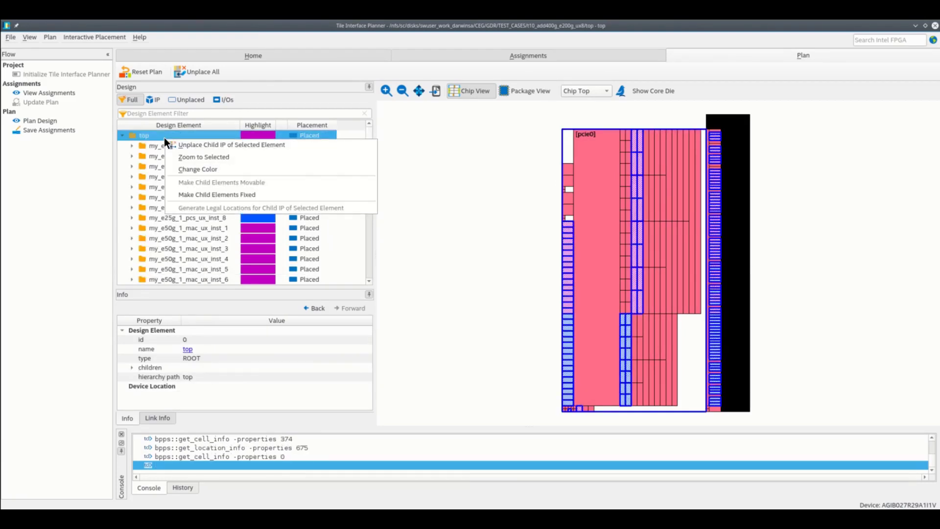
{"action": "left_click", "coordinate": [216, 192]}
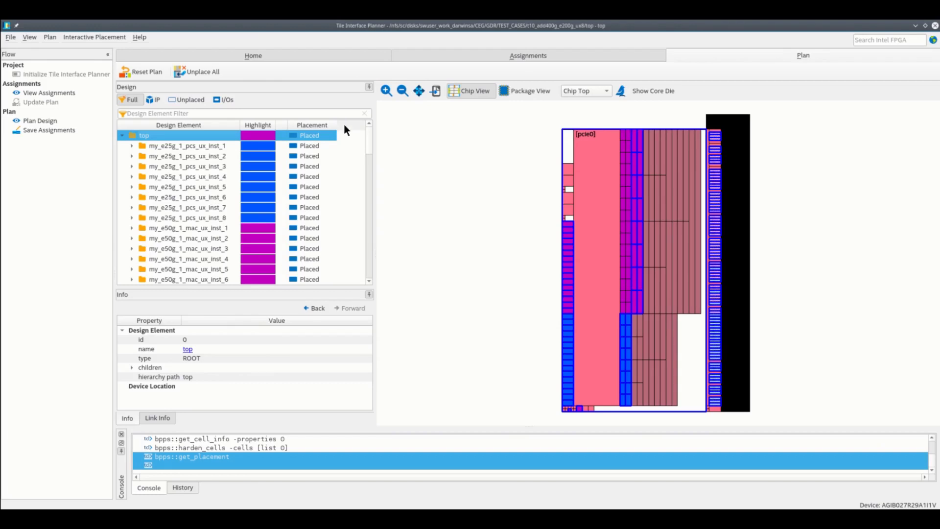
Save the assignments to top.qsf and run Logic Generation in the Quartus Prime compilation flow
{"action": "left_click", "coordinate": [68, 128]}
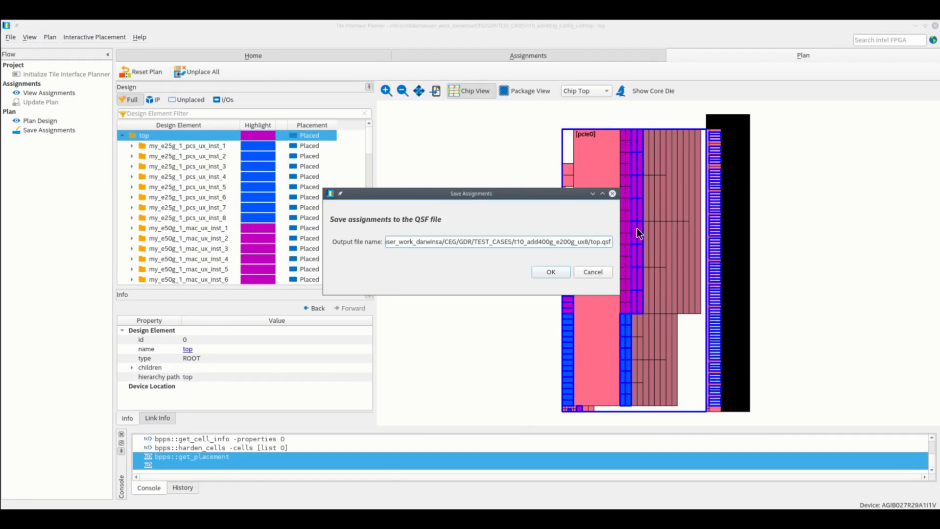
{"action": "left_click", "coordinate": [548, 271]}
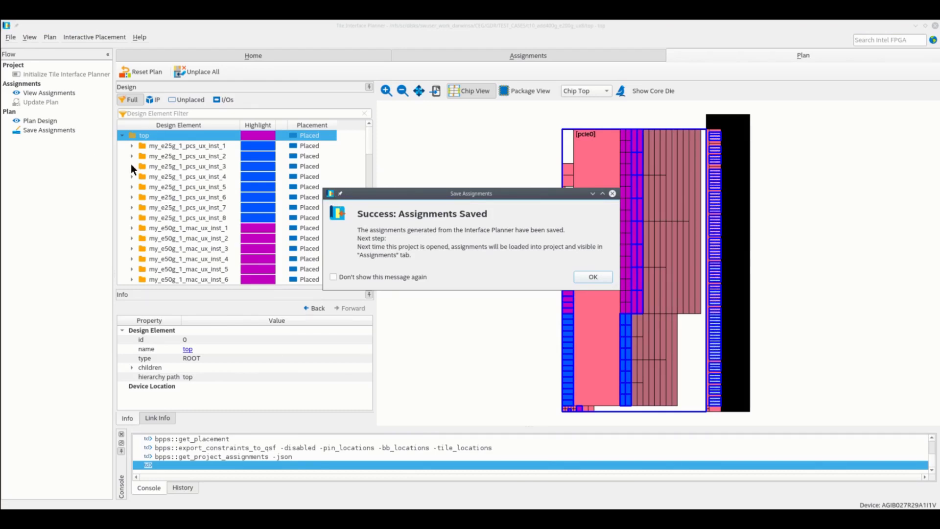
{"action": "left_click", "coordinate": [598, 276]}
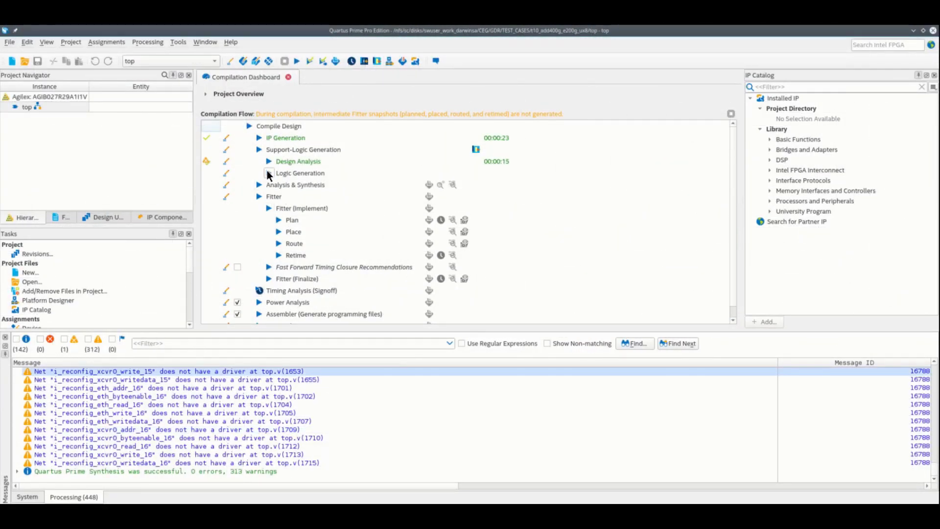
{"action": "left_click", "coordinate": [268, 173]}
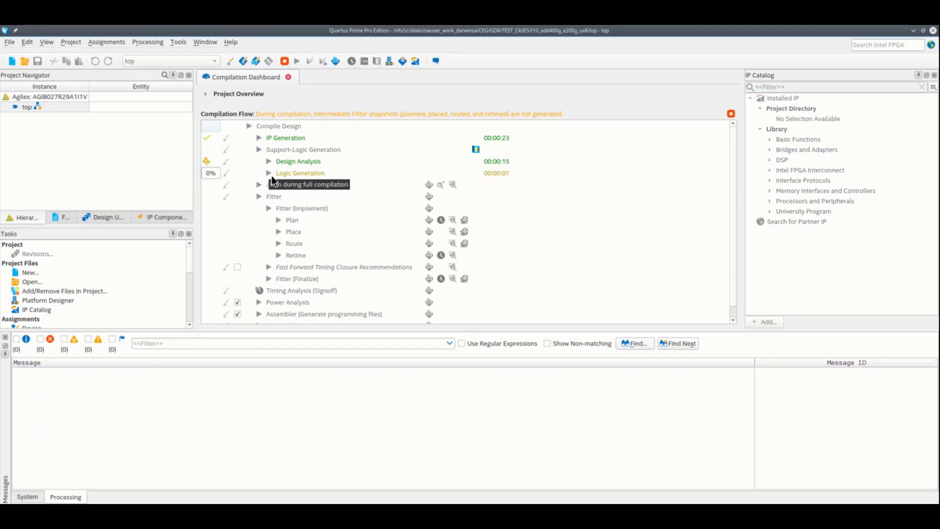